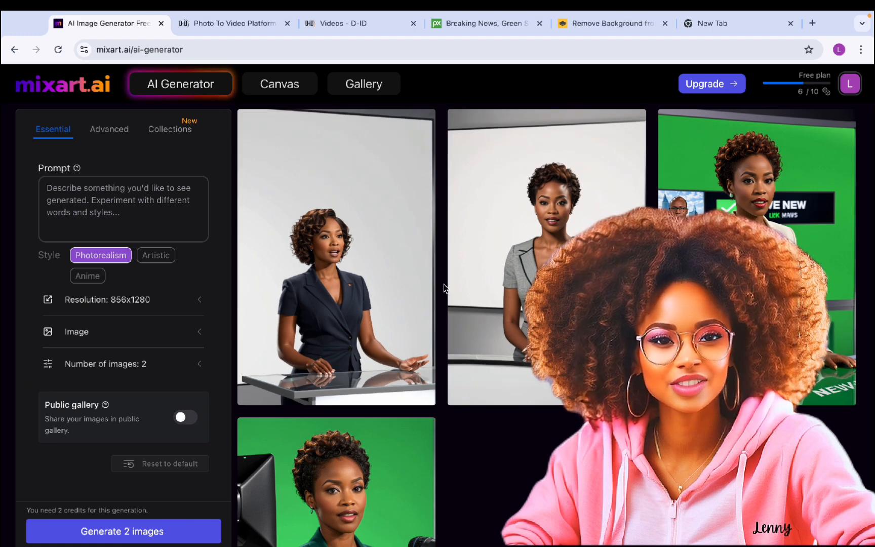
# Enter the prompt 'Generate a 3d African American news anchor, reading the news from the screen with a white background'
pyautogui.click(109, 206)
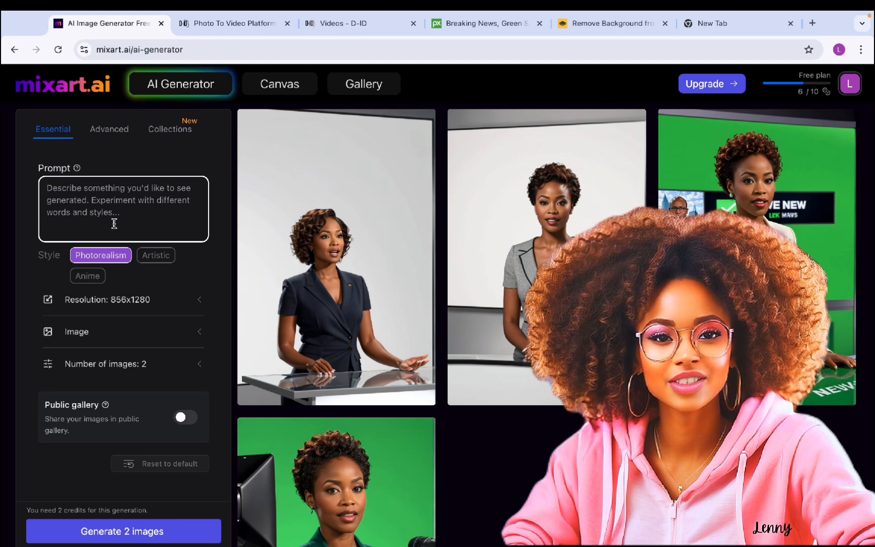
pyautogui.write('Generate a')
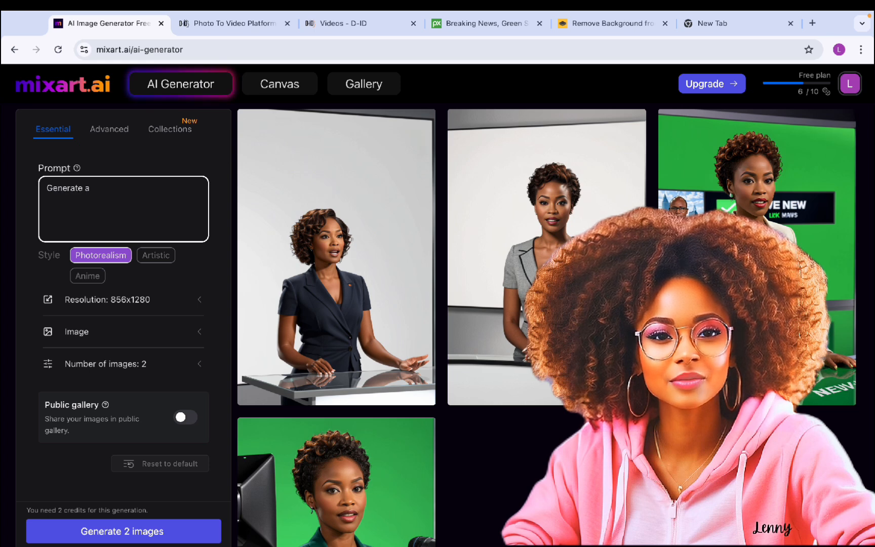
pyautogui.write(' 3d afr')
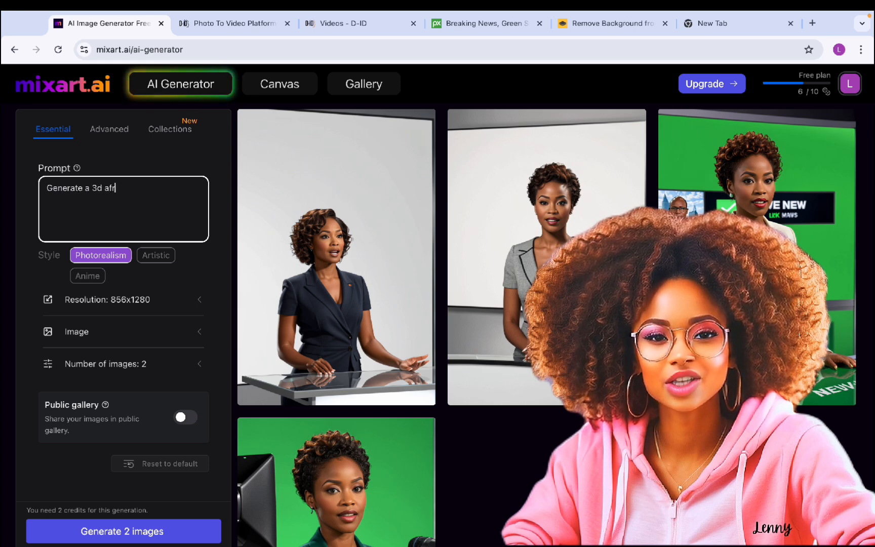
pyautogui.write('ican ame')
pyautogui.press('BackSpace')
pyautogui.press('BackSpace')
pyautogui.press('BackSpace')
pyautogui.press('BackSpace')
pyautogui.press('BackSpace')
pyautogui.press('BackSpace')
pyautogui.press('BackSpace')
pyautogui.press('BackSpace')
pyautogui.press('BackSpace')
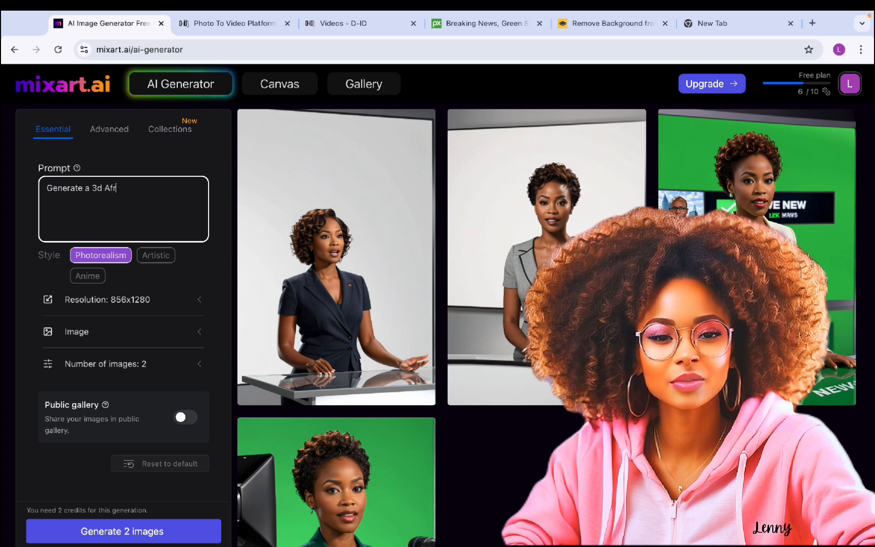
pyautogui.write('African amERICAN news an')
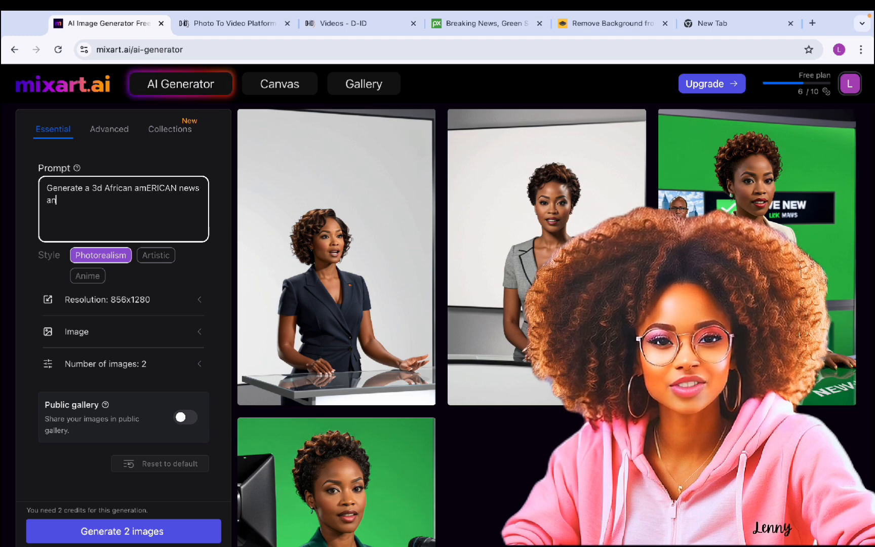
pyautogui.write('chor, reading the')
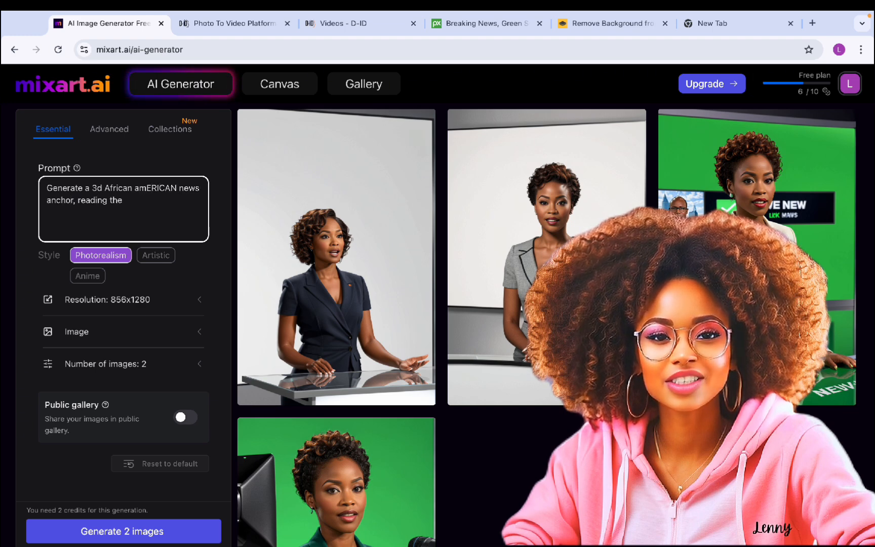
pyautogui.write(' news from the scr')
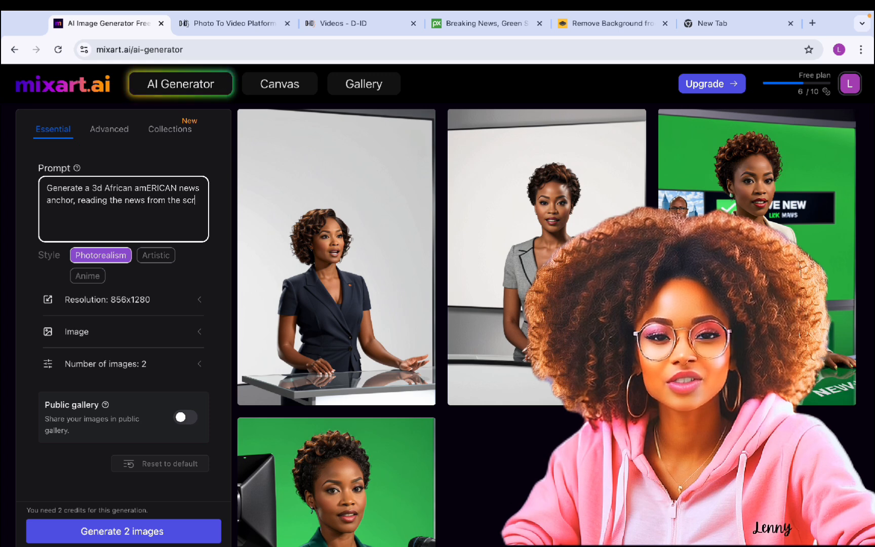
pyautogui.write('een with a white backg')
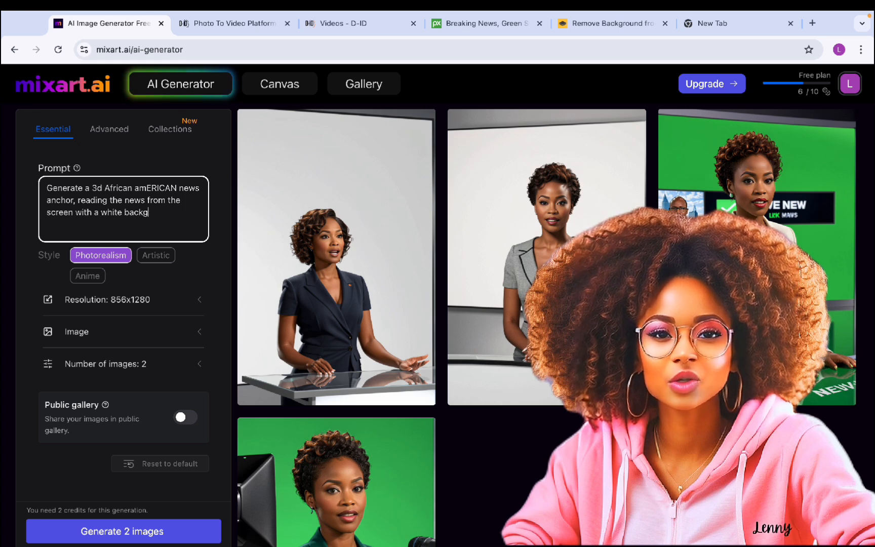
pyautogui.write('round behind her')
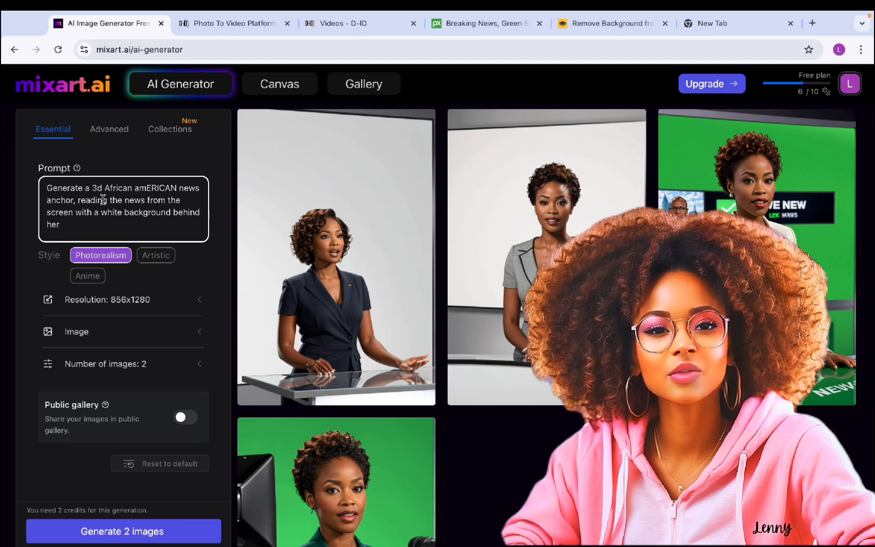
# Check the 856x1280 resolution, then browse the AI model list and keep Photorealism
pyautogui.click(149, 304)
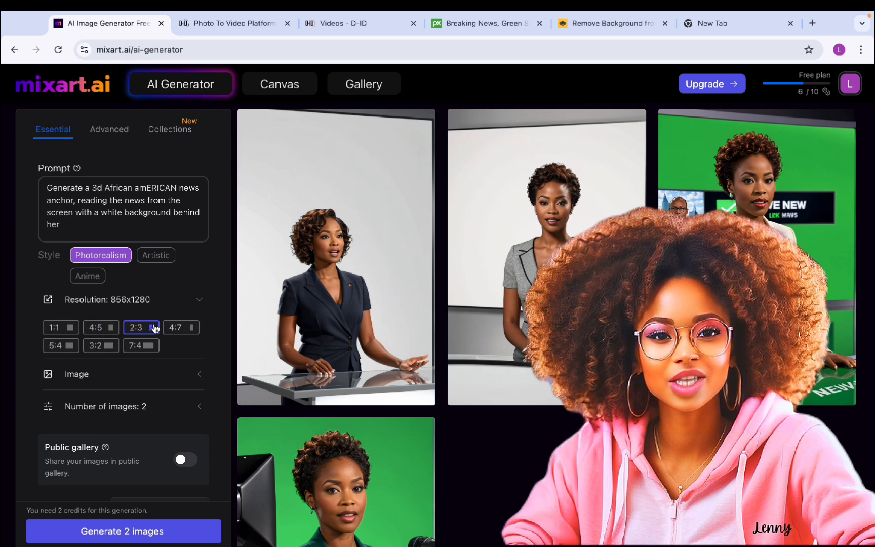
pyautogui.moveTo(262, 273)
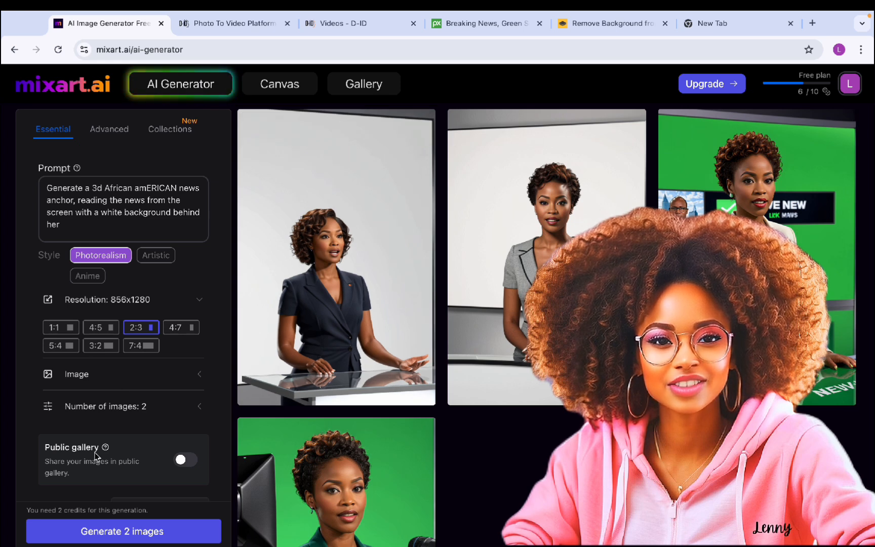
pyautogui.click(110, 129)
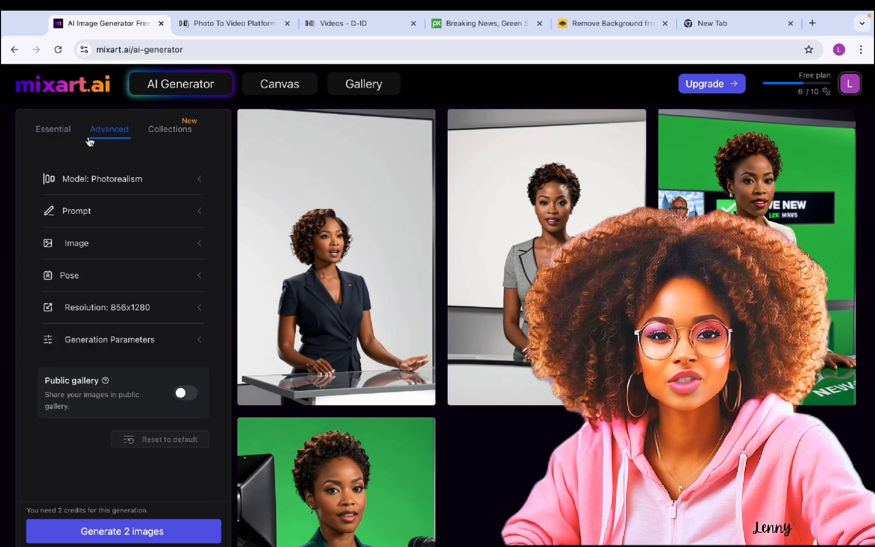
pyautogui.click(161, 181)
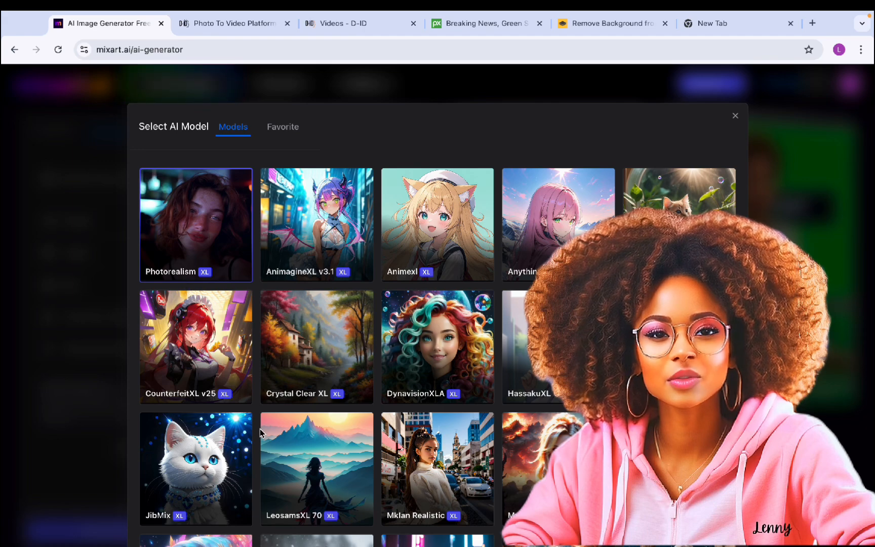
pyautogui.scroll(-7, 260, 429)
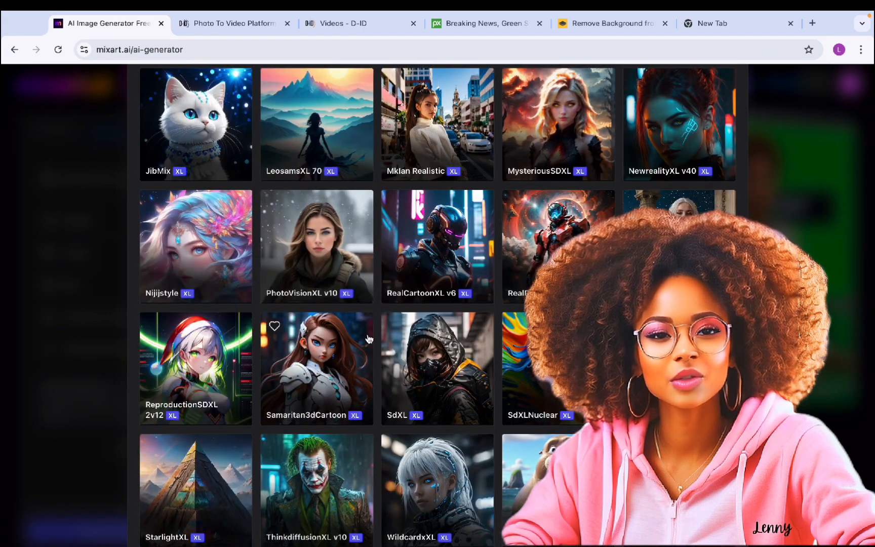
pyautogui.scroll(7, 205, 262)
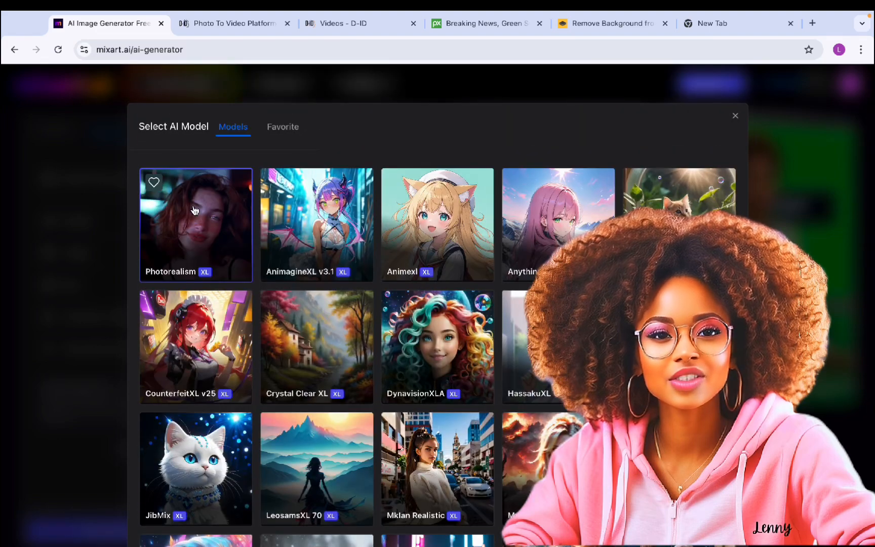
pyautogui.click(735, 115)
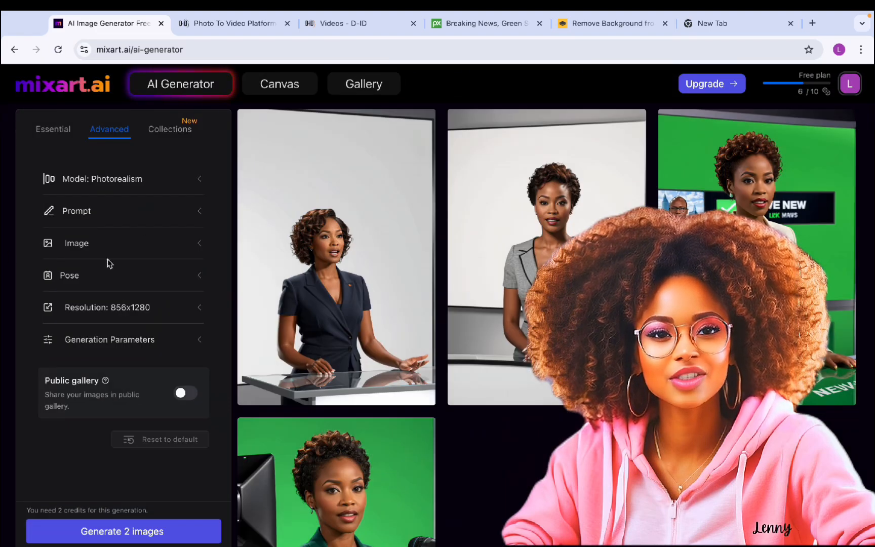
# Generate 2 images at HD resolution with 30 steps and the Lite weights interpreter
pyautogui.click(102, 276)
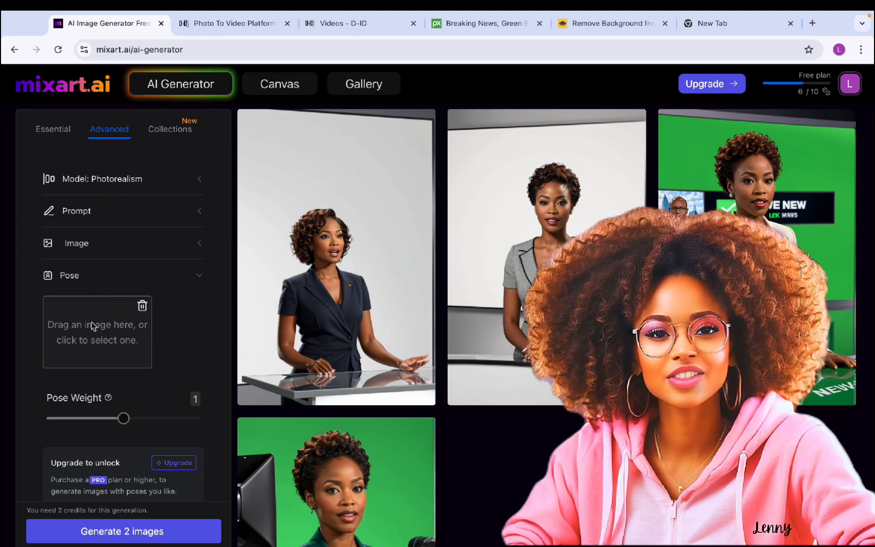
pyautogui.scroll(-2, 101, 337)
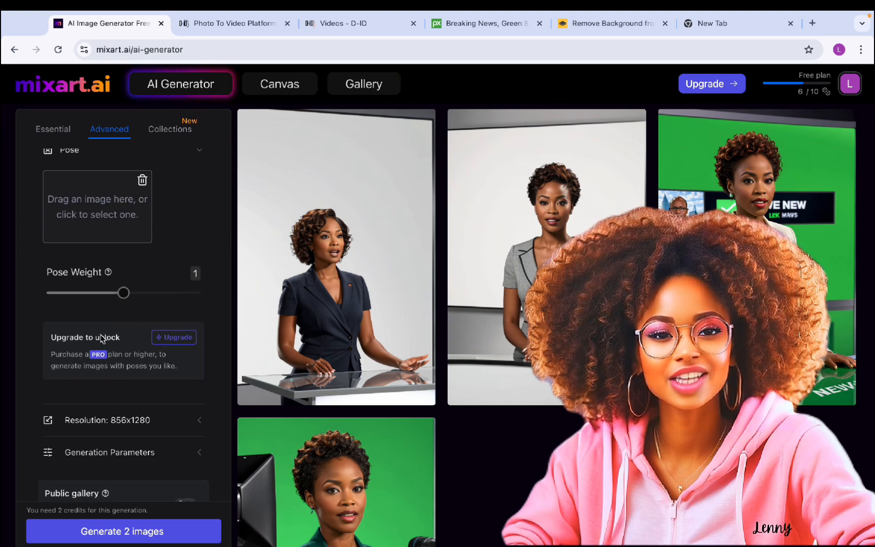
pyautogui.click(114, 450)
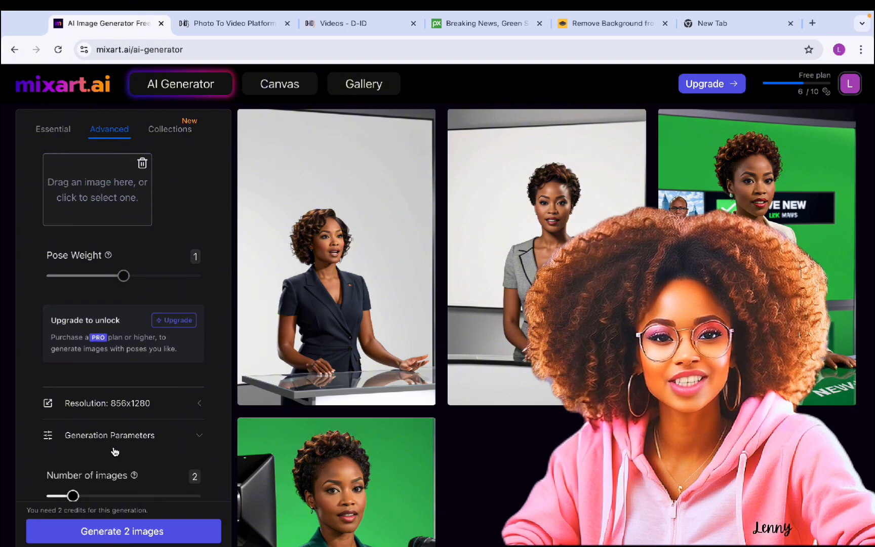
pyautogui.scroll(-4, 115, 451)
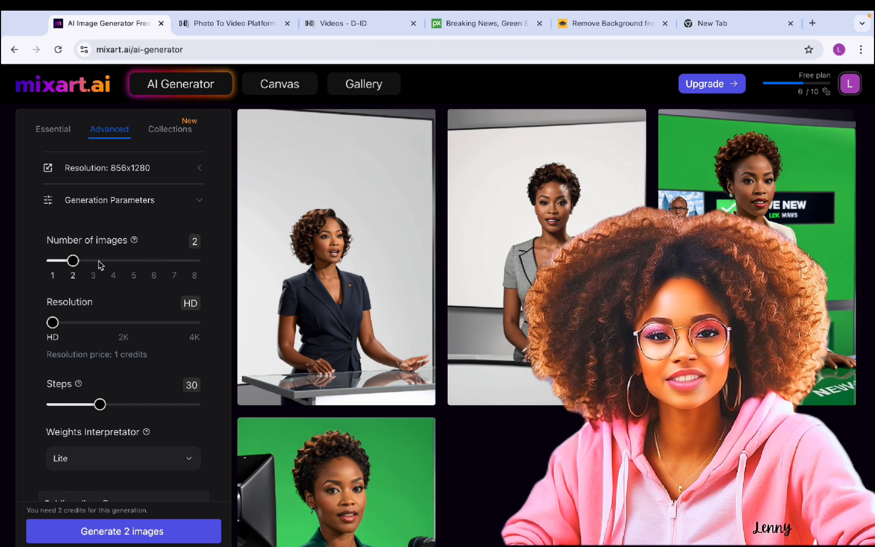
pyautogui.scroll(-2, 101, 405)
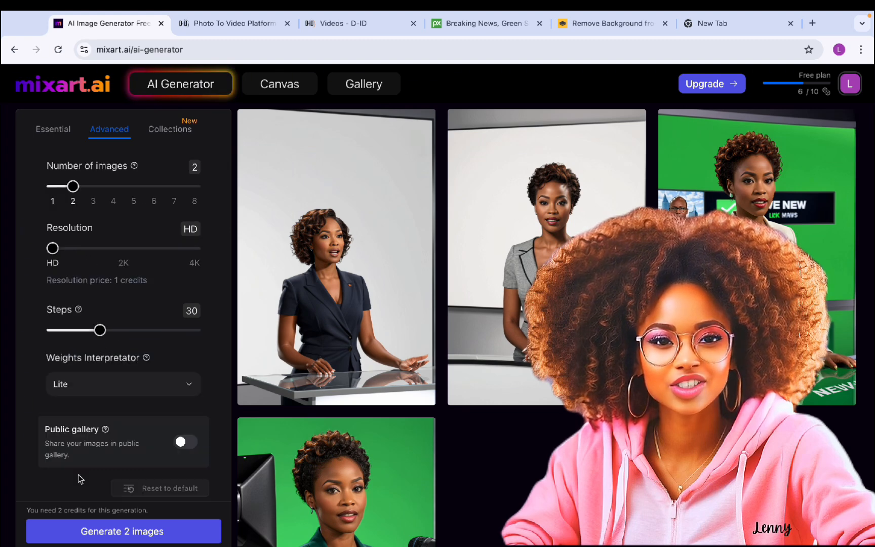
pyautogui.click(104, 536)
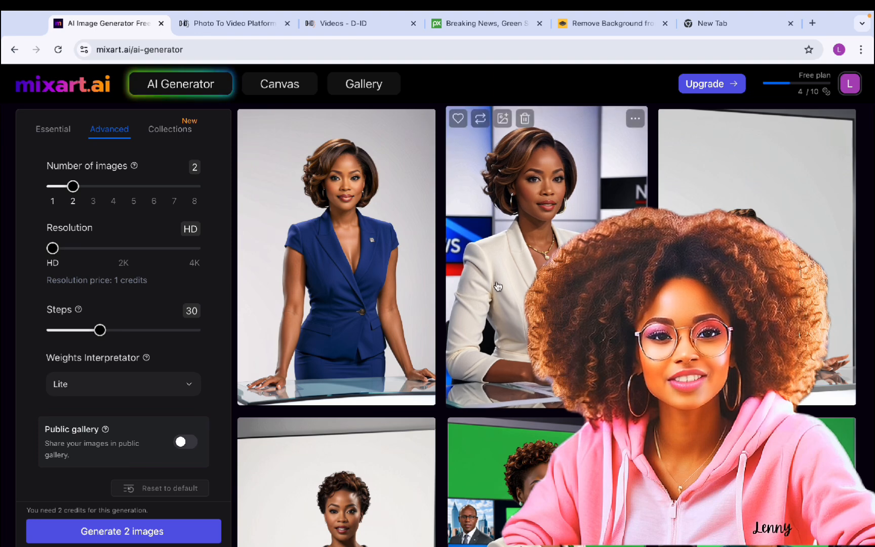
# Reword the prompt to 'talking infront of a screen… and her hands crossed infront' and generate 2 images
pyautogui.click(50, 133)
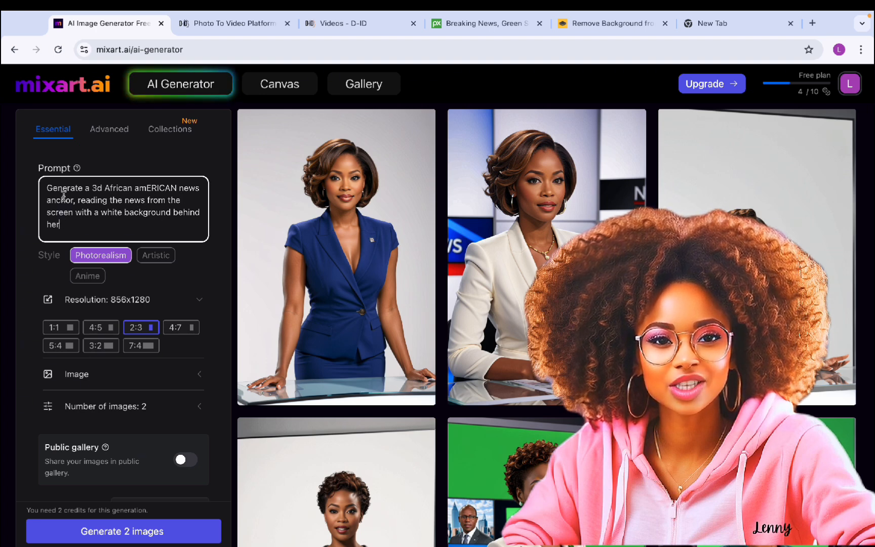
pyautogui.doubleClick(92, 200)
pyautogui.write('ta')
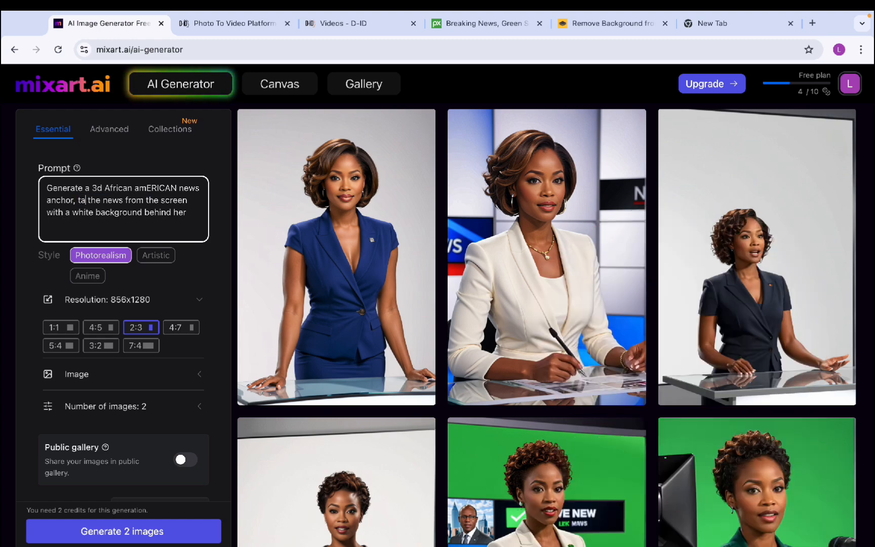
pyautogui.write('lking')
pyautogui.write(' infront of a scree')
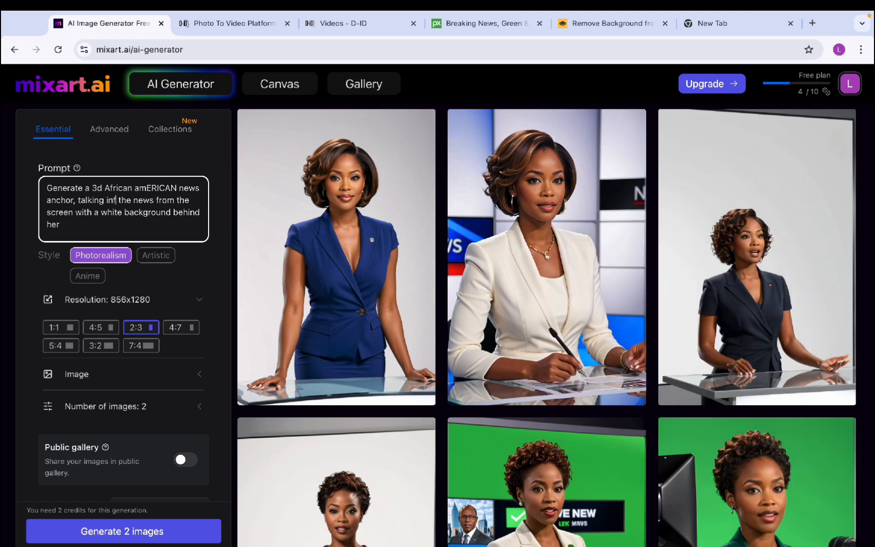
pyautogui.write('n')
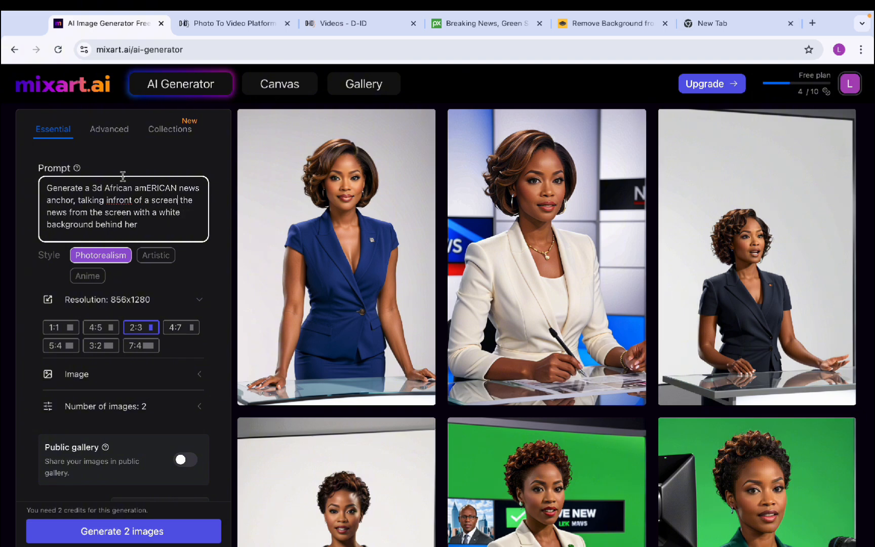
pyautogui.moveTo(183, 200); pyautogui.dragTo(138, 212)
pyautogui.press('BackSpace')
pyautogui.write('and her hands crossed infront')
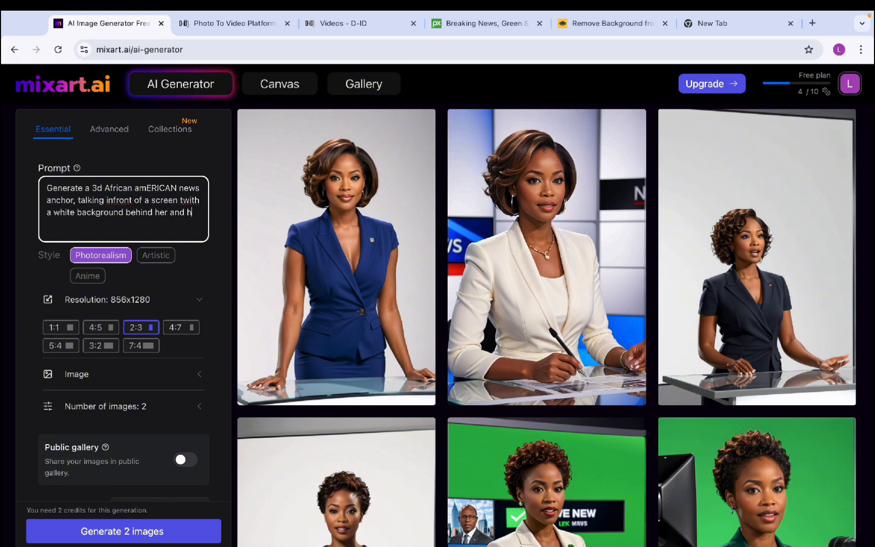
pyautogui.click(127, 531)
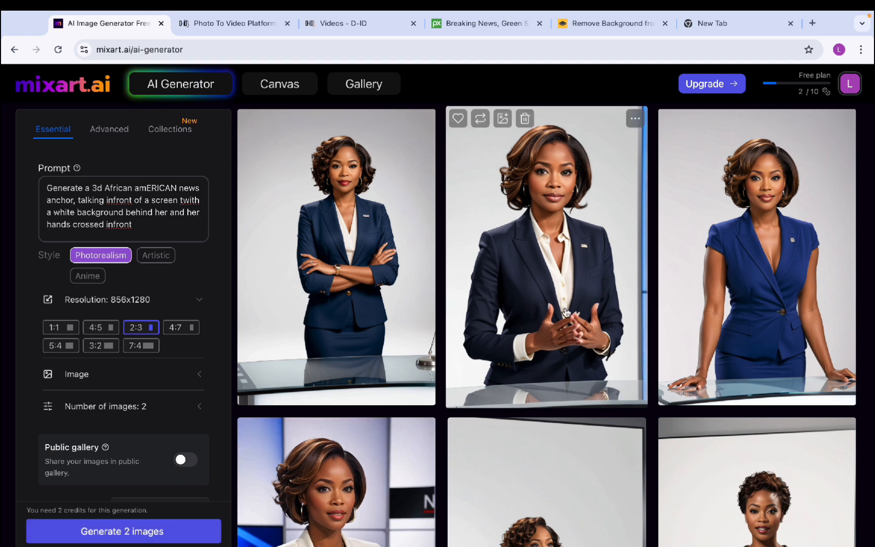
# Download the clasped-hands anchor image as a PNG for use in remove.bg
pyautogui.click(635, 118)
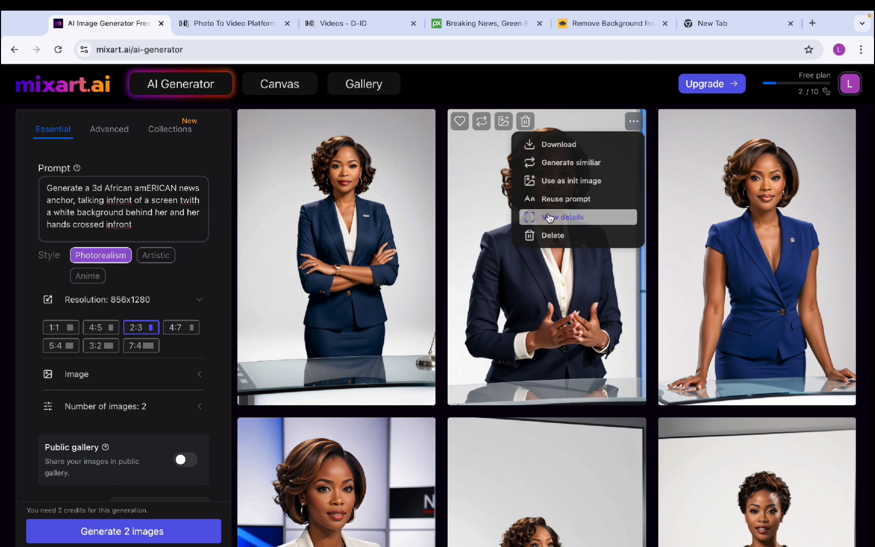
pyautogui.click(566, 147)
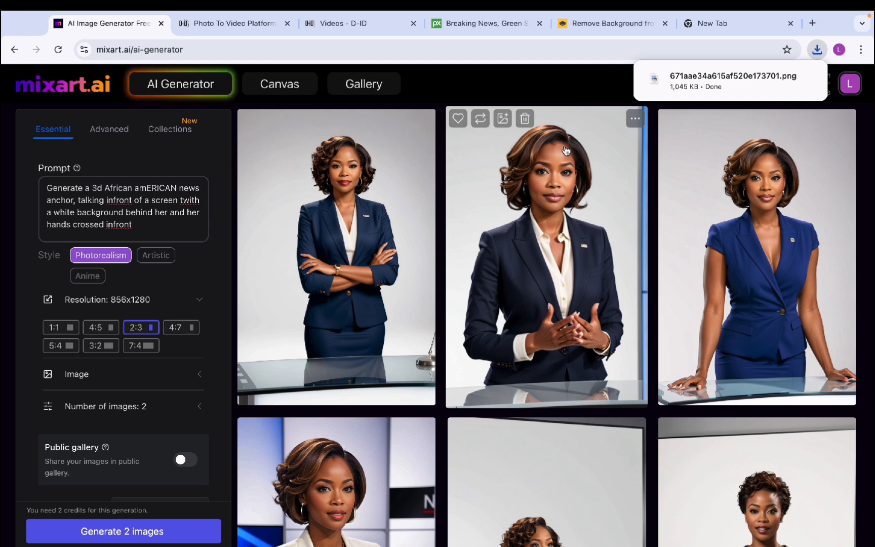
pyautogui.click(586, 25)
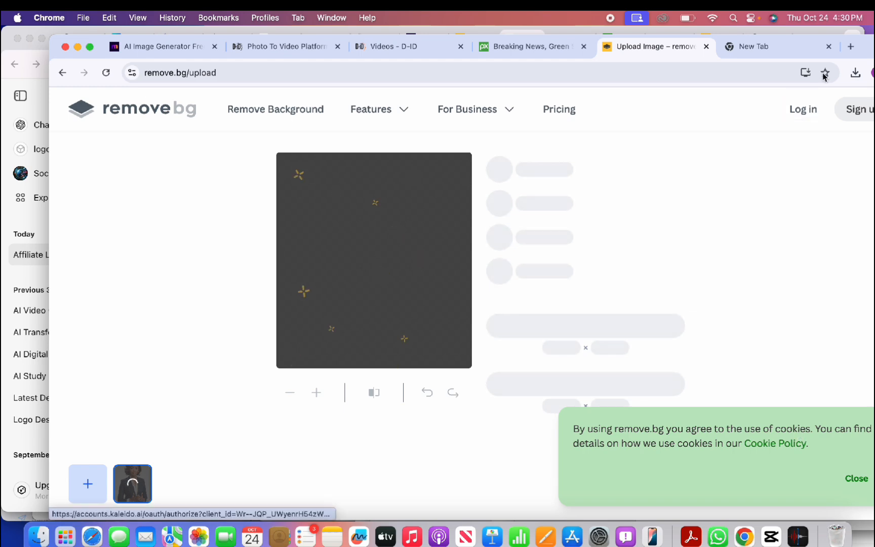
# Remove the anchor image's background in remove.bg and download the 258 KB cut-out PNG
pyautogui.moveTo(871, 49); pyautogui.dragTo(810, 48)
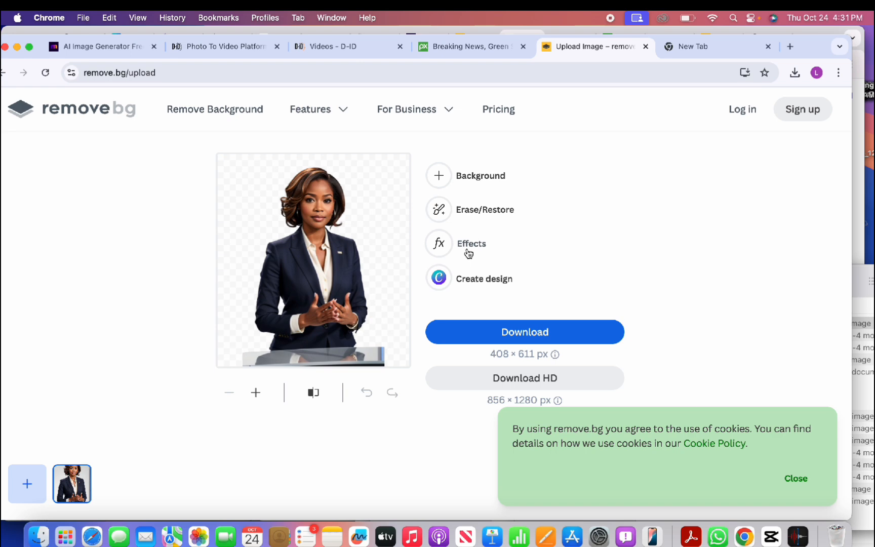
pyautogui.click(483, 176)
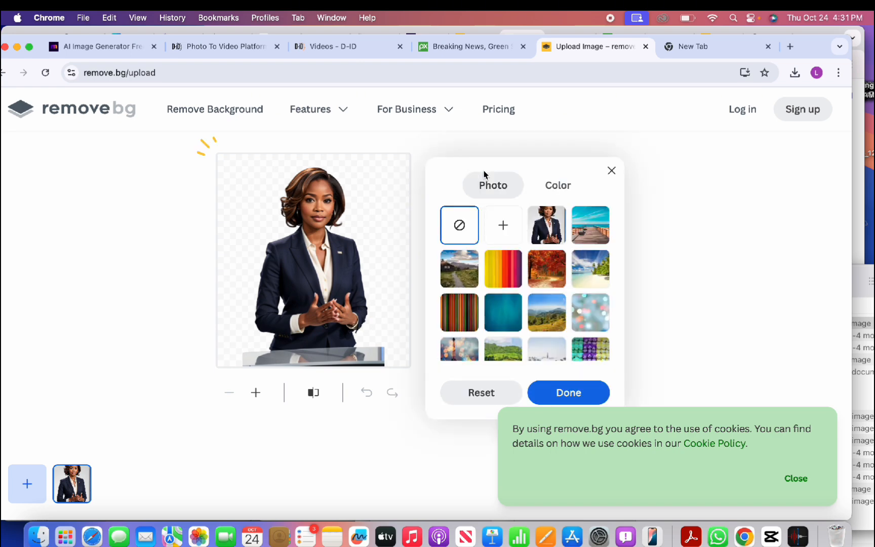
pyautogui.click(567, 393)
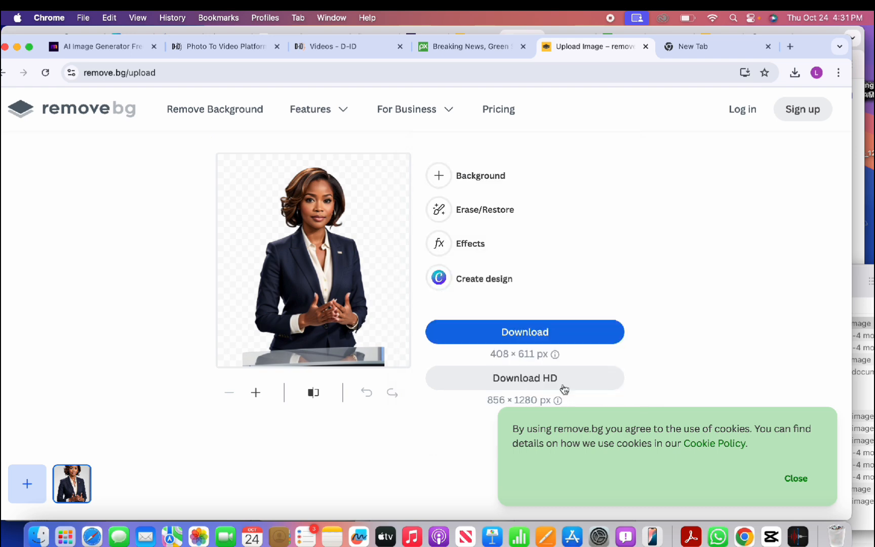
pyautogui.click(549, 333)
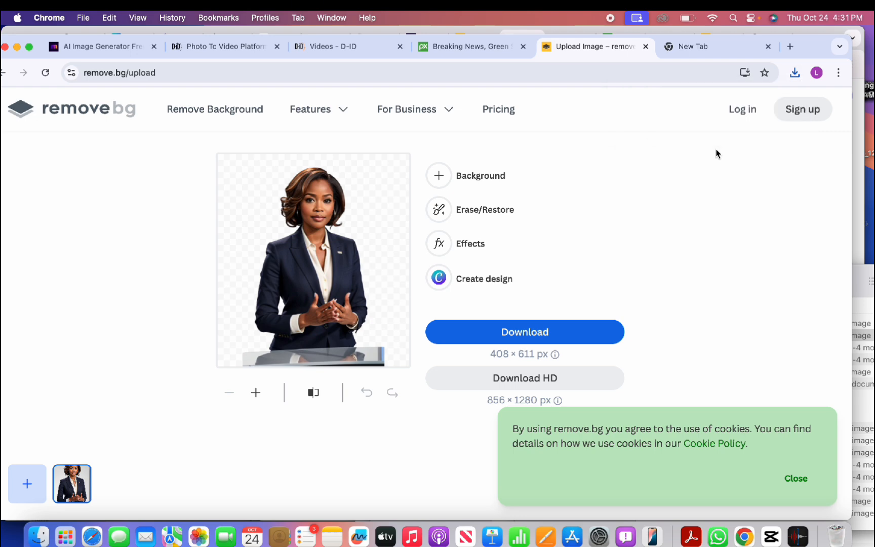
pyautogui.click(342, 60)
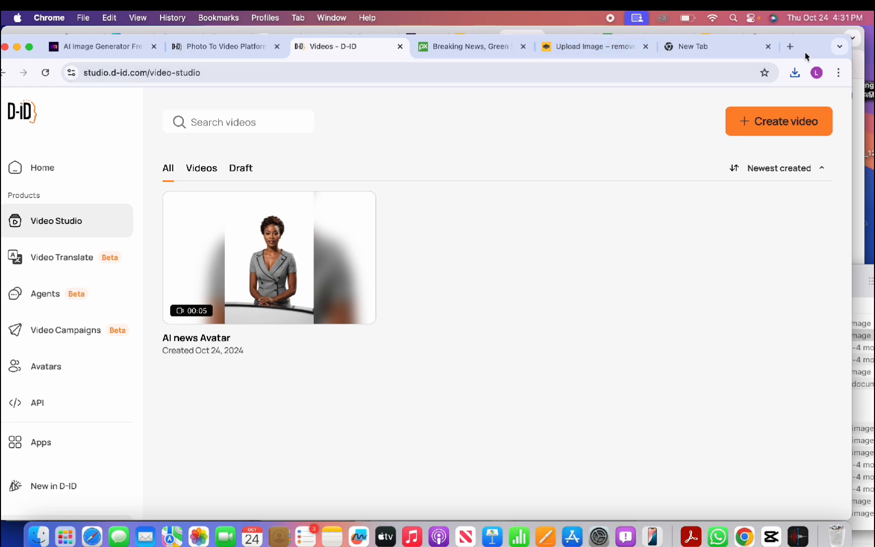
# Make the browser full screen and create a new untitled video in D-ID Studio
pyautogui.moveTo(816, 39); pyautogui.dragTo(824, 21)
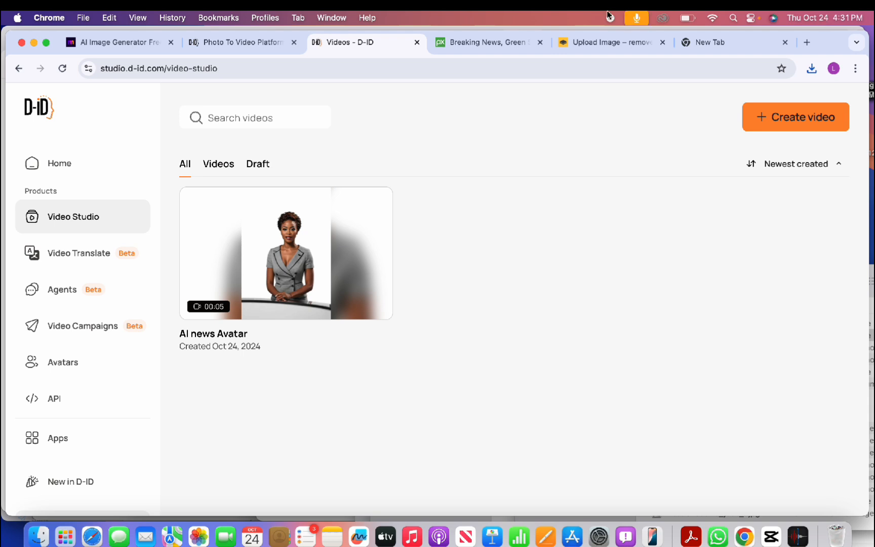
pyautogui.click(47, 43)
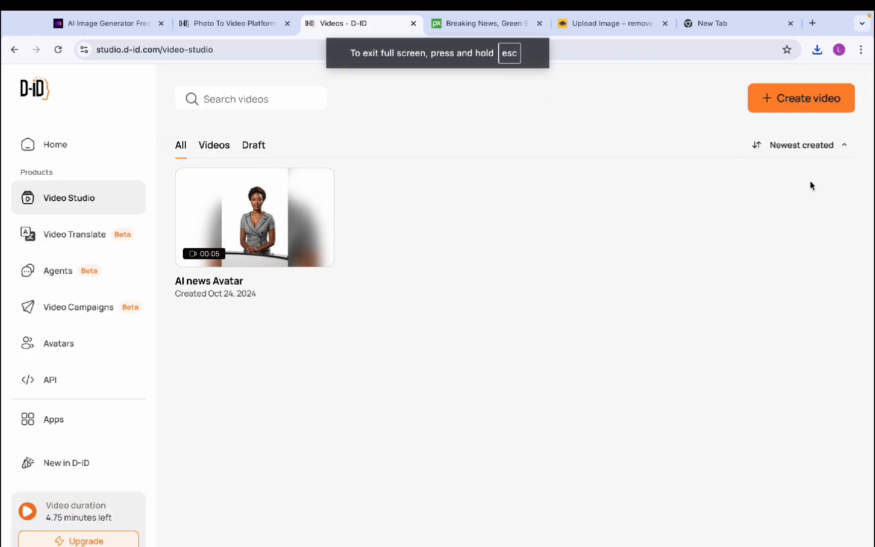
pyautogui.click(790, 101)
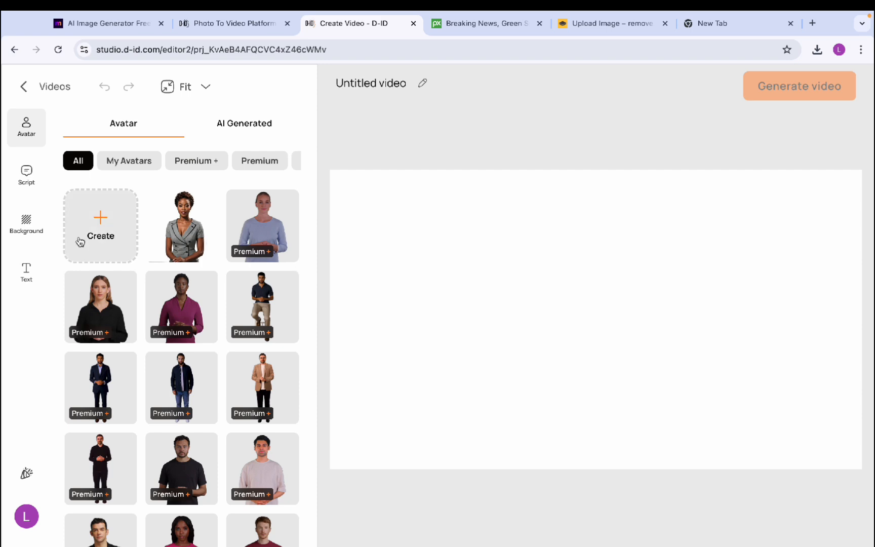
pyautogui.click(104, 233)
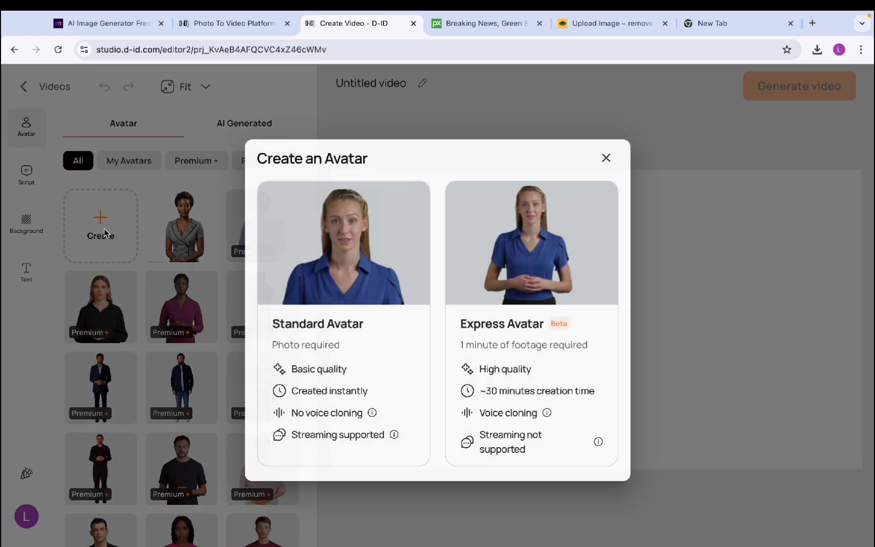
# Title the D-ID video 'ai new avatar' and bring the Create an Avatar choices back up
pyautogui.click(608, 158)
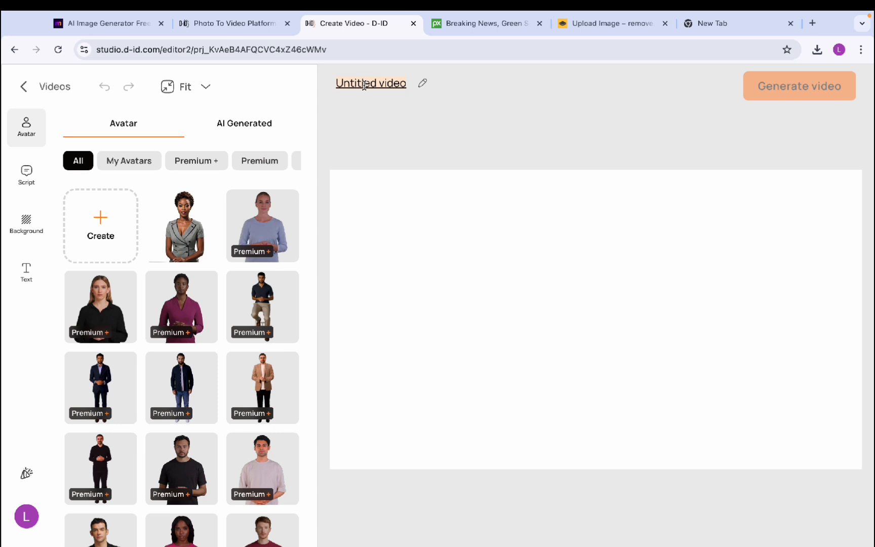
pyautogui.write('an')
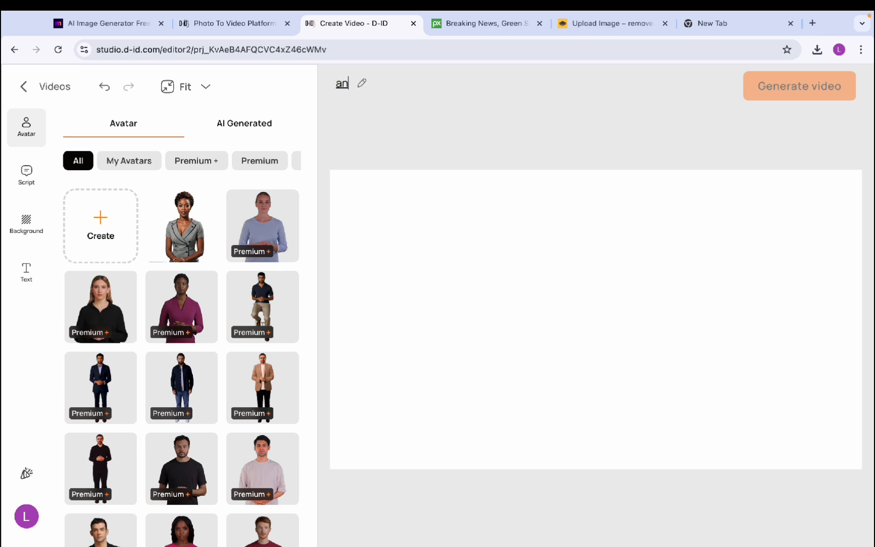
pyautogui.press('BackSpace')
pyautogui.write('i new avatar')
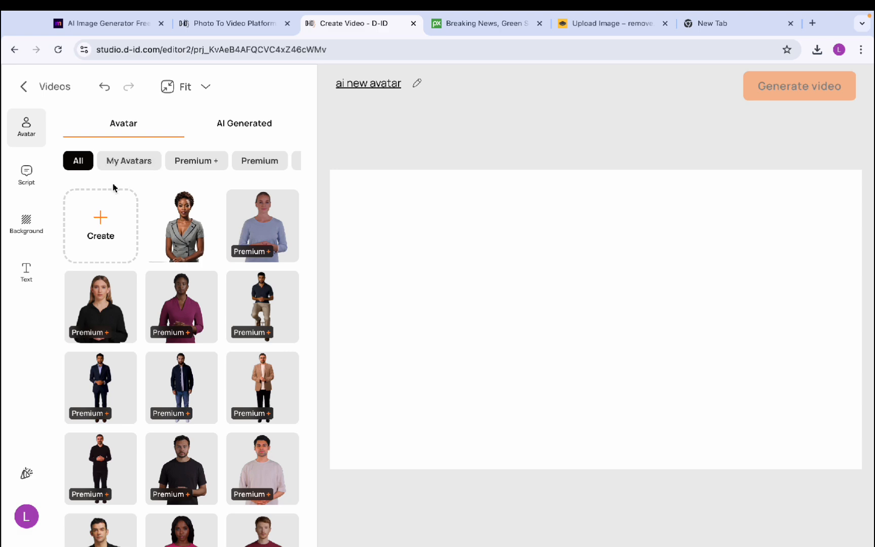
pyautogui.click(92, 204)
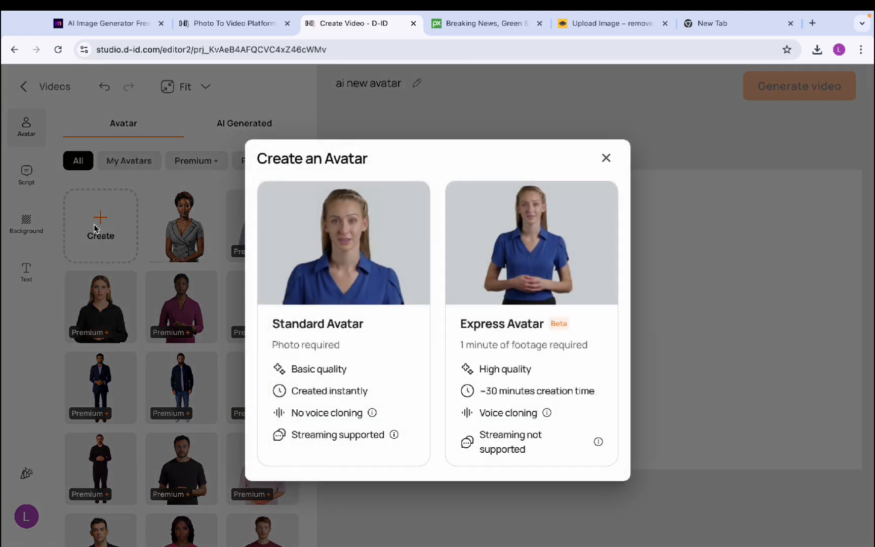
# Make a Standard avatar from the anchor cut-out and set its expression to Happy
pyautogui.click(640, 429)
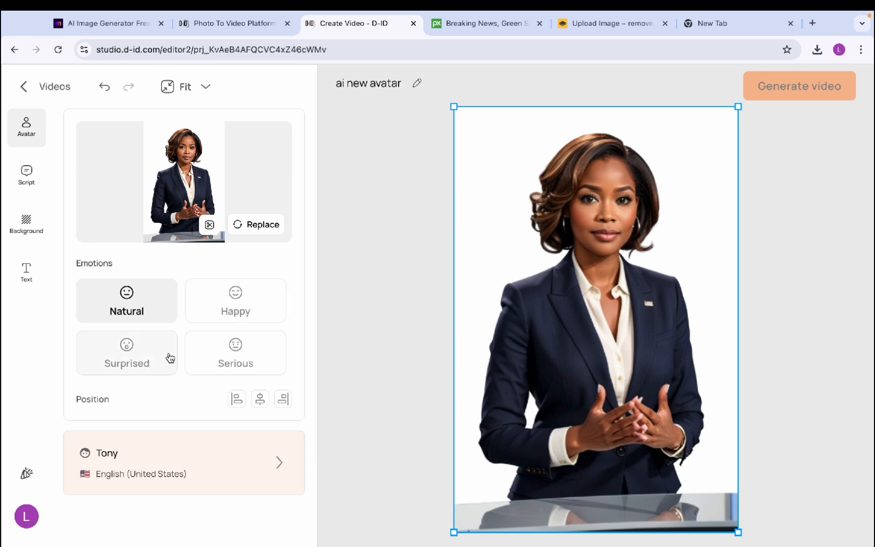
pyautogui.click(149, 365)
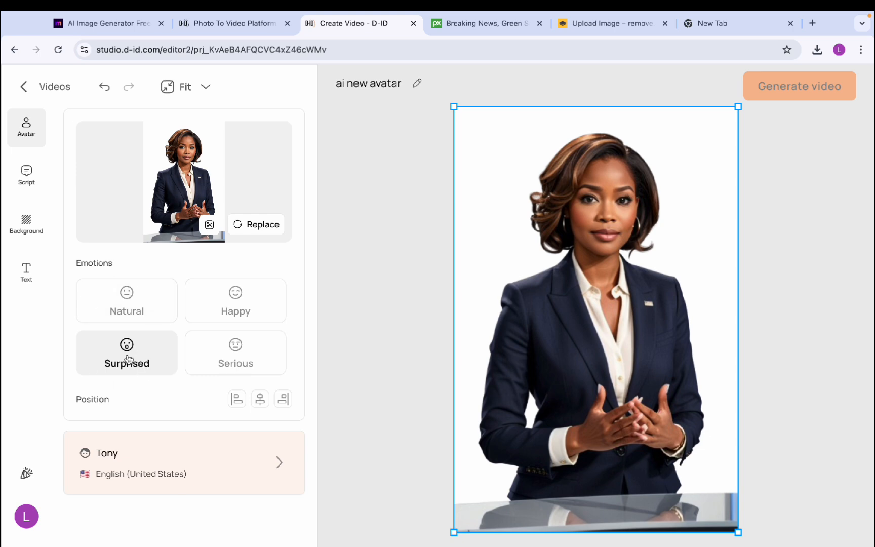
pyautogui.click(239, 341)
pyautogui.click(245, 311)
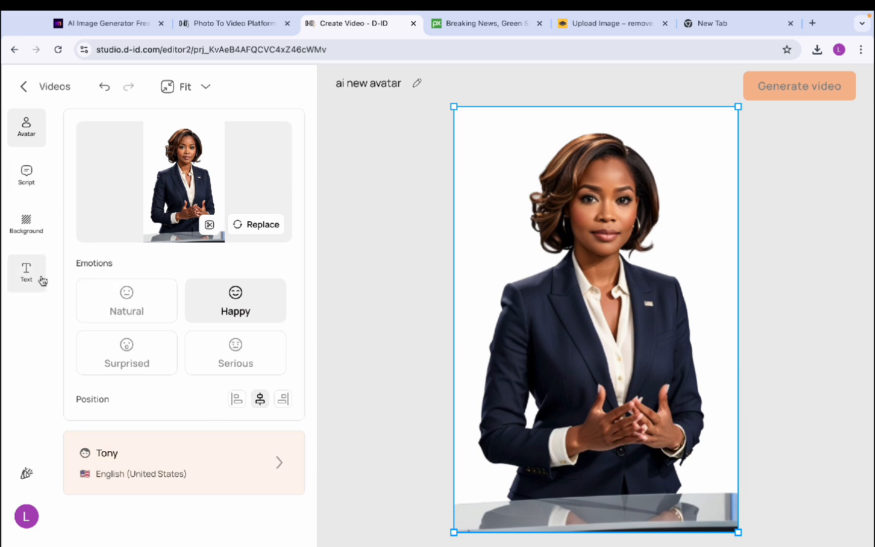
pyautogui.click(37, 178)
pyautogui.click(26, 228)
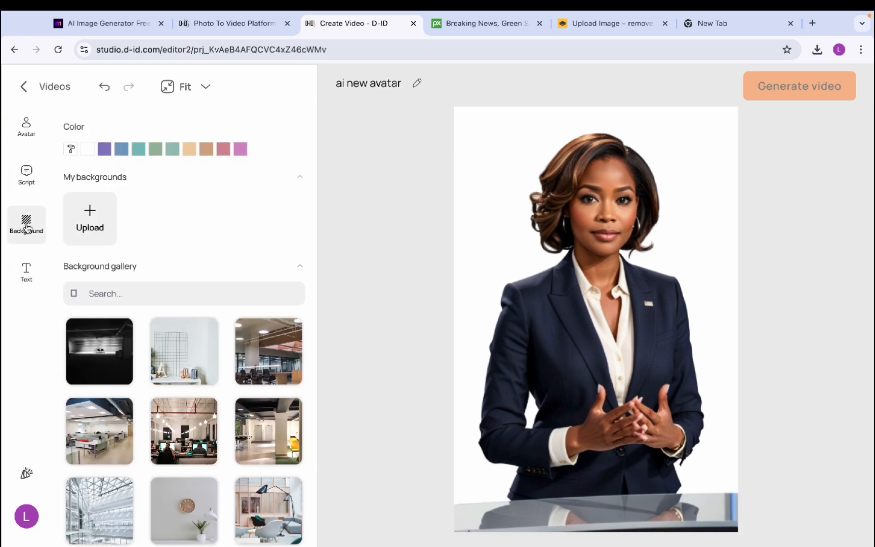
# Browse the Background gallery without choosing one, then show the empty script with voice Tony
pyautogui.scroll(-3, 116, 458)
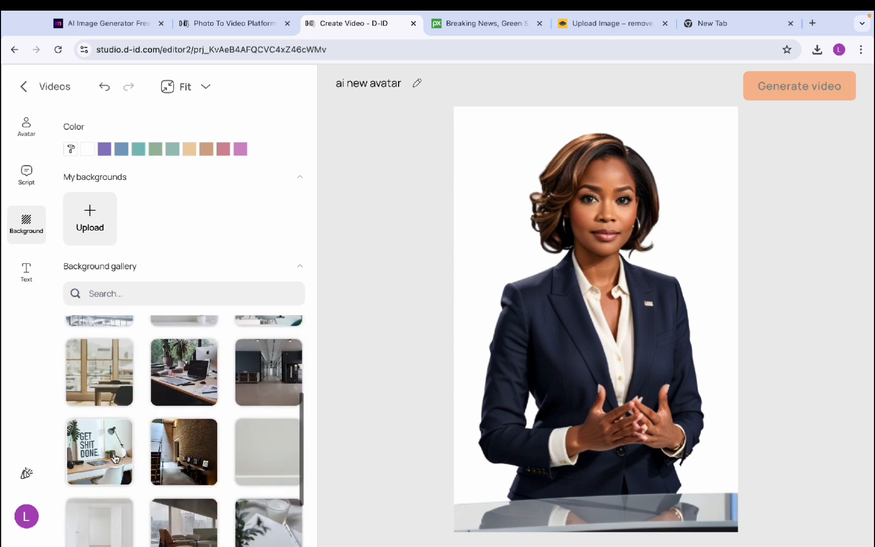
pyautogui.scroll(5, 115, 458)
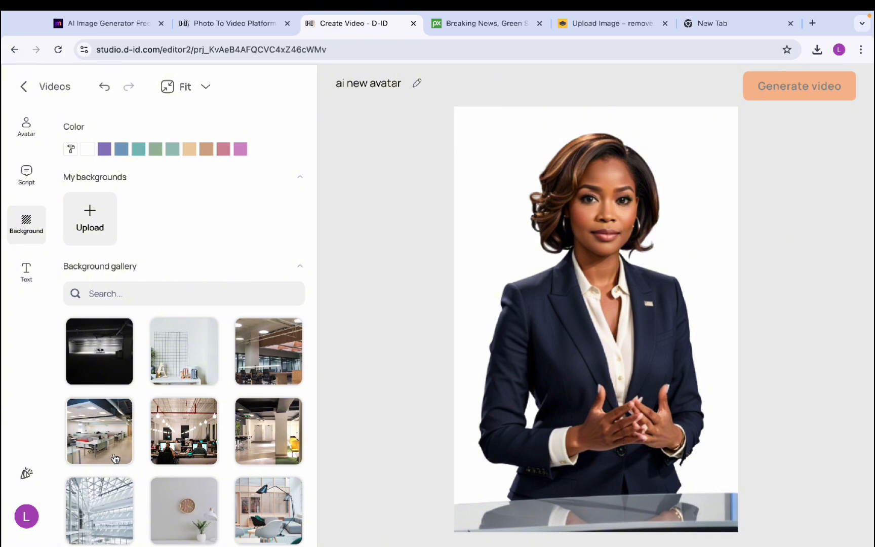
pyautogui.scroll(-5, 125, 443)
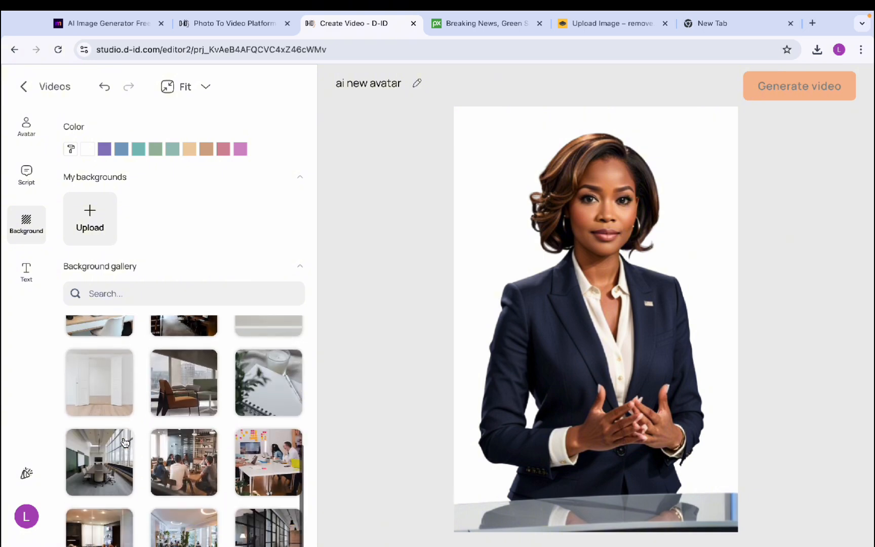
pyautogui.click(26, 186)
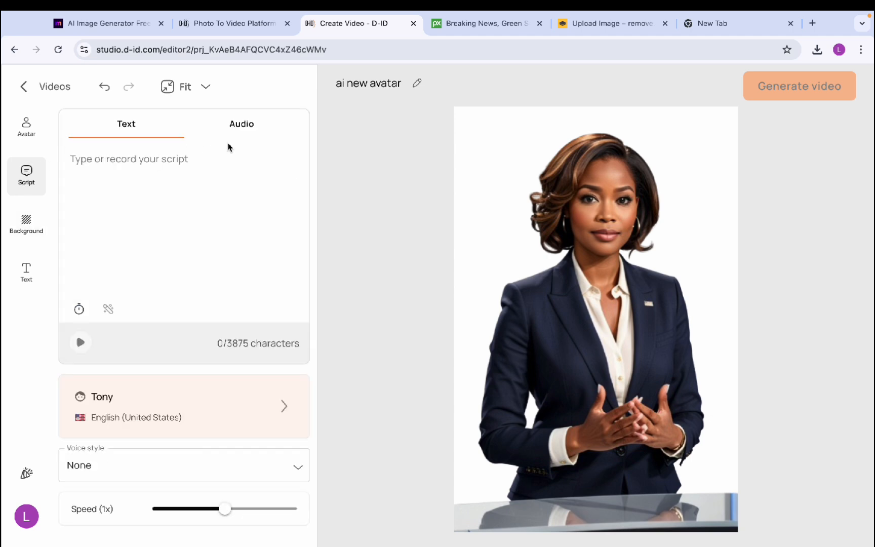
# Check the Text and Audio script options, then open the voice list from the Tony voice panel
pyautogui.click(129, 155)
pyautogui.click(244, 123)
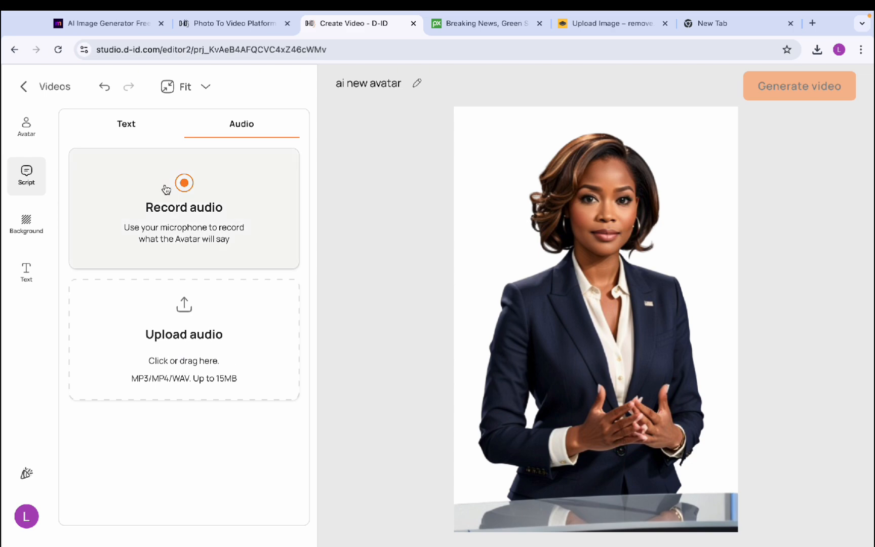
pyautogui.click(132, 123)
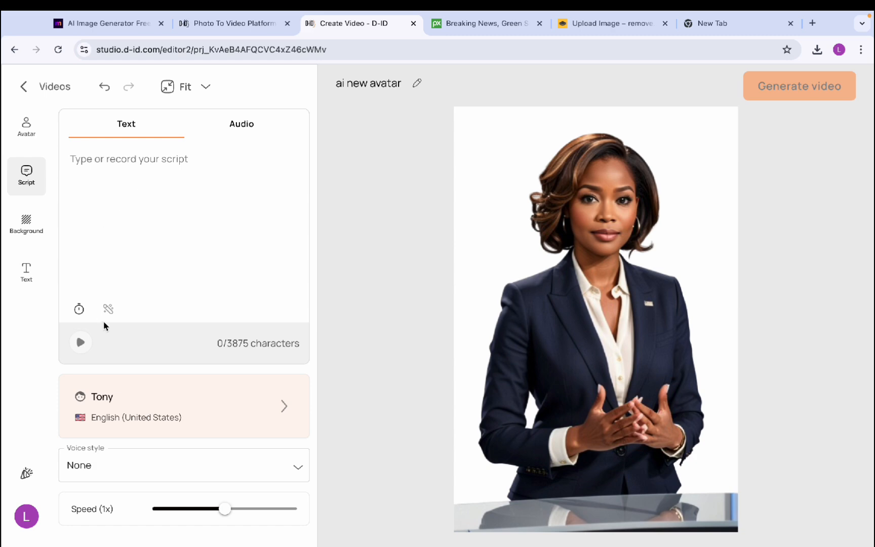
pyautogui.click(236, 414)
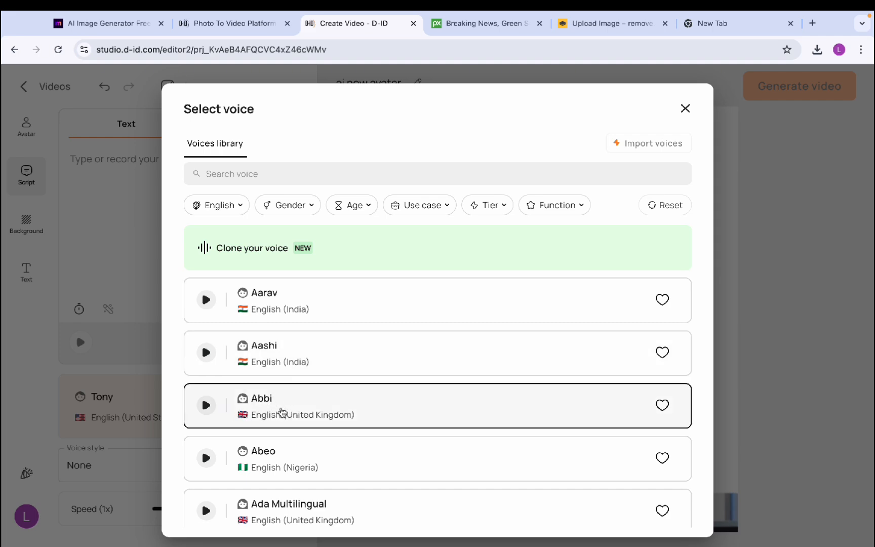
# Pick Abbi – English (United Kingdom) from the Select voice list
pyautogui.click(248, 406)
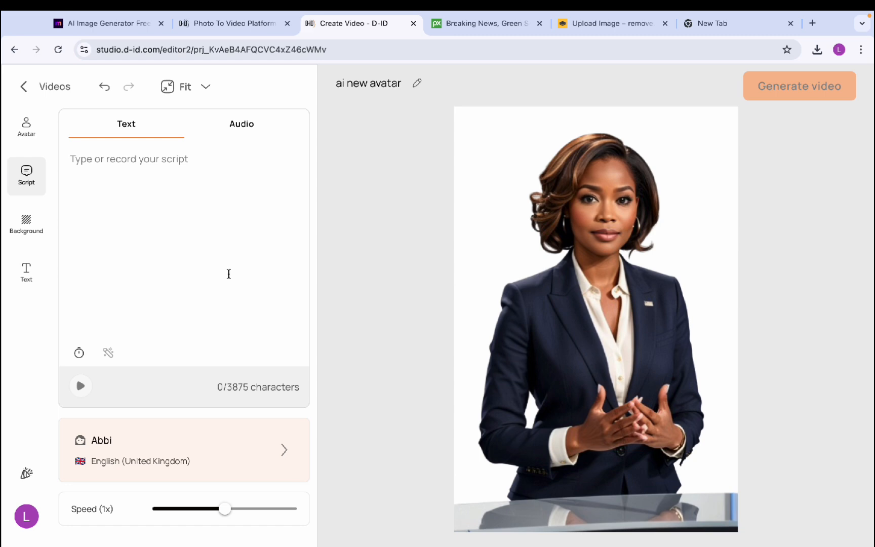
# Paste the news-intro script, fill in the anchor's name and remove the stray bracket
pyautogui.write("Good evening, I'm Lenny, and welcome to [Your News Channel]. Tonight, we bring you the latest updates on the stories that matter most—")
pyautogui.write('Lenny')
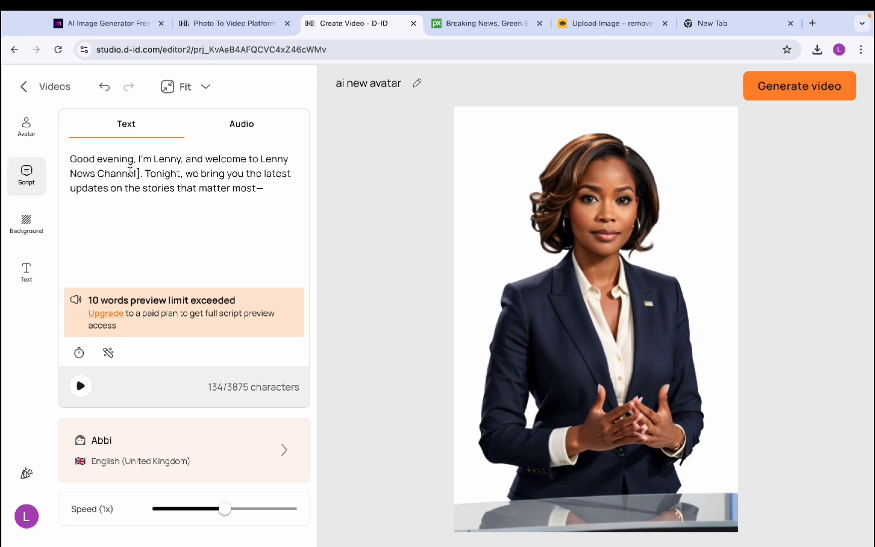
pyautogui.doubleClick(114, 173)
pyautogui.click(139, 174)
pyautogui.press('BackSpace')
# Trim the script to the 59-character greeting, preview it, and bring up the generation summary
pyautogui.moveTo(141, 173); pyautogui.dragTo(280, 199)
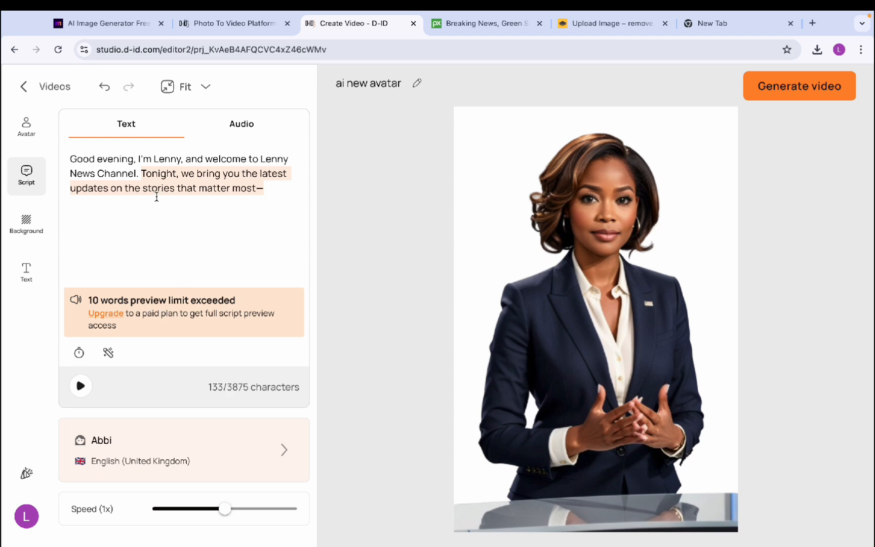
pyautogui.press('BackSpace')
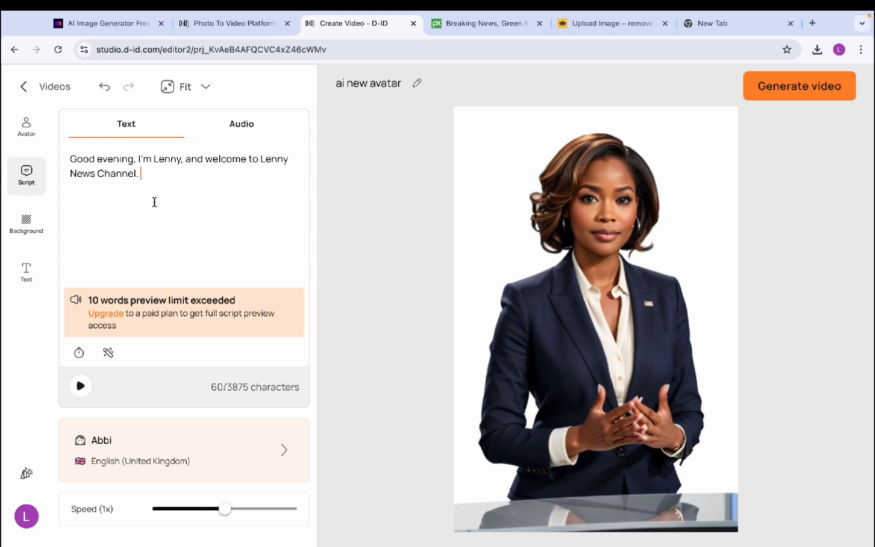
pyautogui.press('BackSpace')
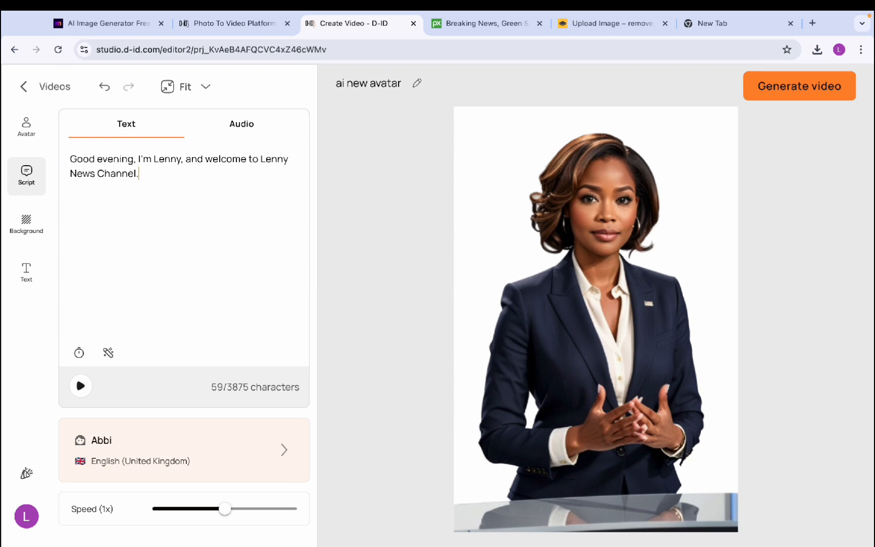
pyautogui.click(82, 388)
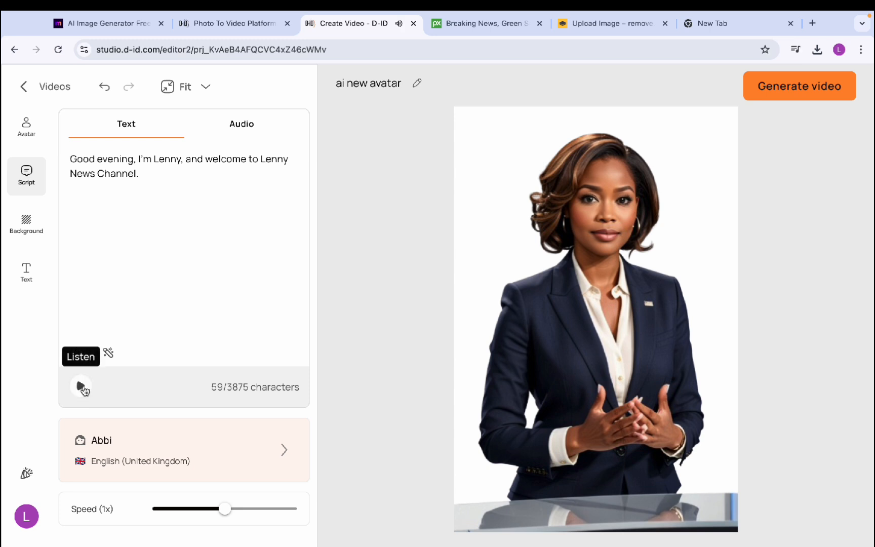
pyautogui.click(829, 88)
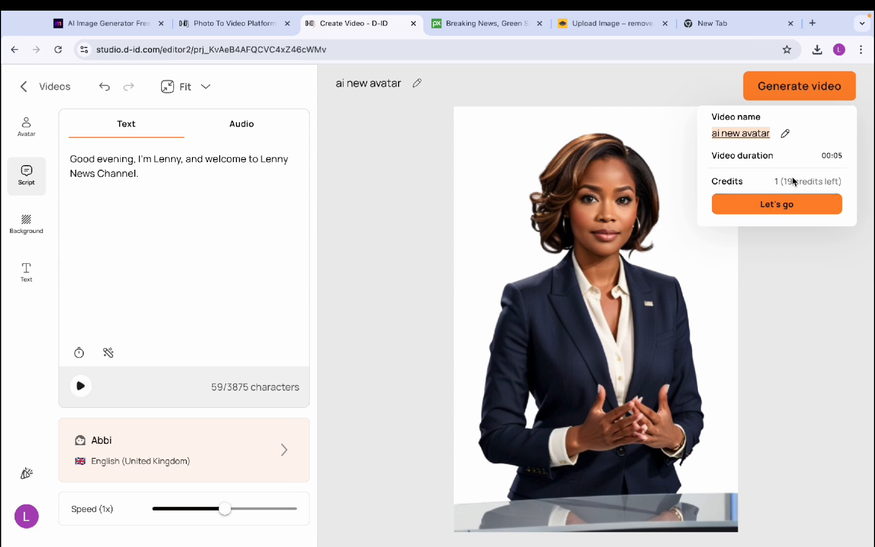
# Confirm generation of the avatar video, then switch to the Pixabay tab in Chrome
pyautogui.click(784, 205)
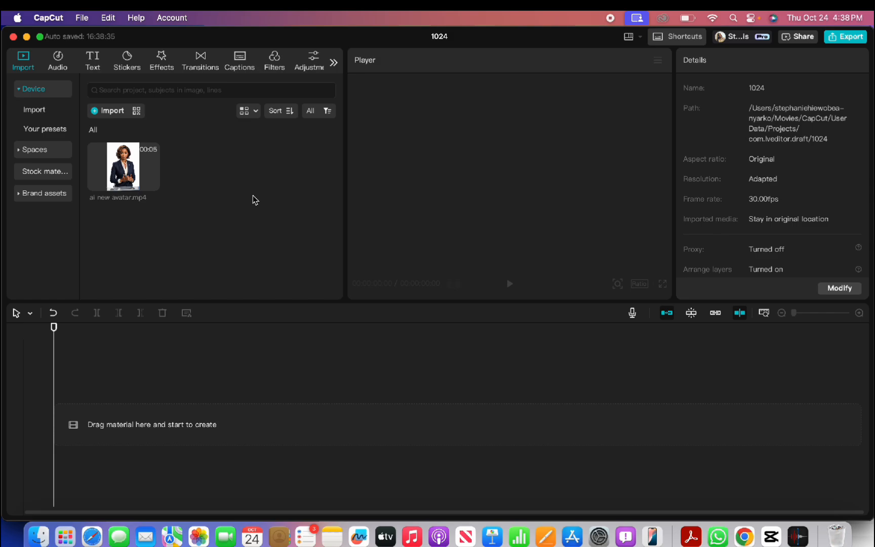
pyautogui.click(745, 536)
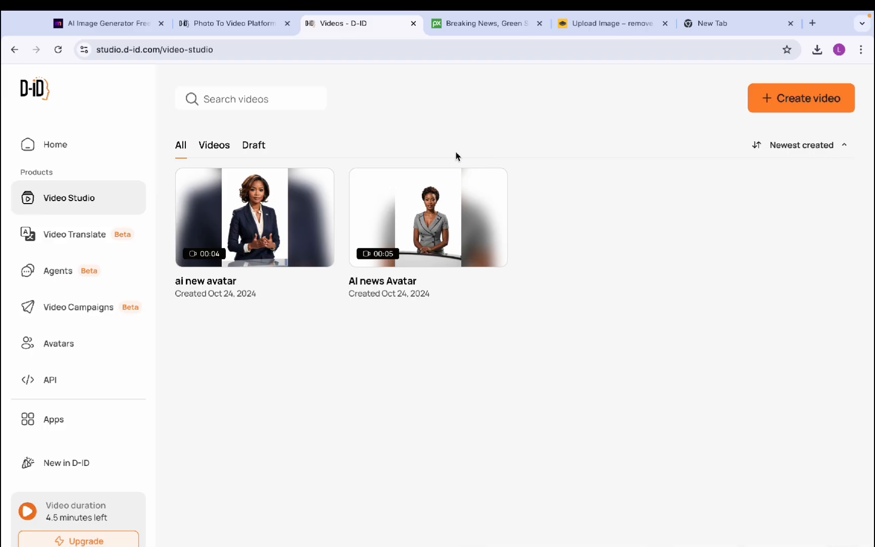
pyautogui.click(479, 34)
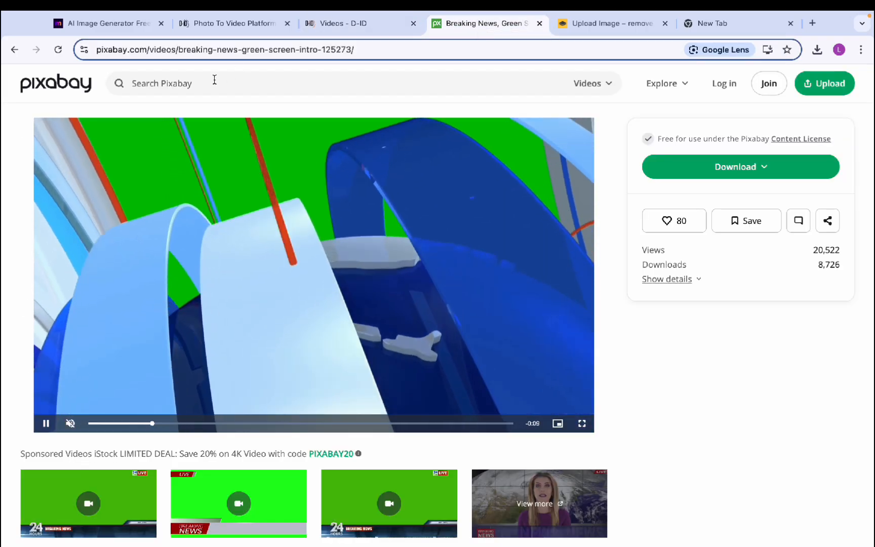
# Search Pixabay for 'breaking news' videos from the home page
pyautogui.click(214, 79)
pyautogui.click(79, 82)
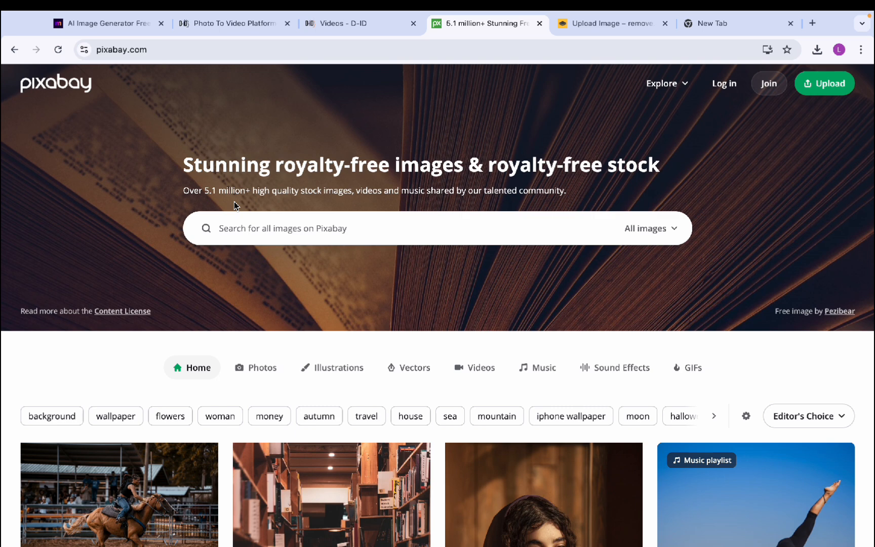
pyautogui.click(639, 228)
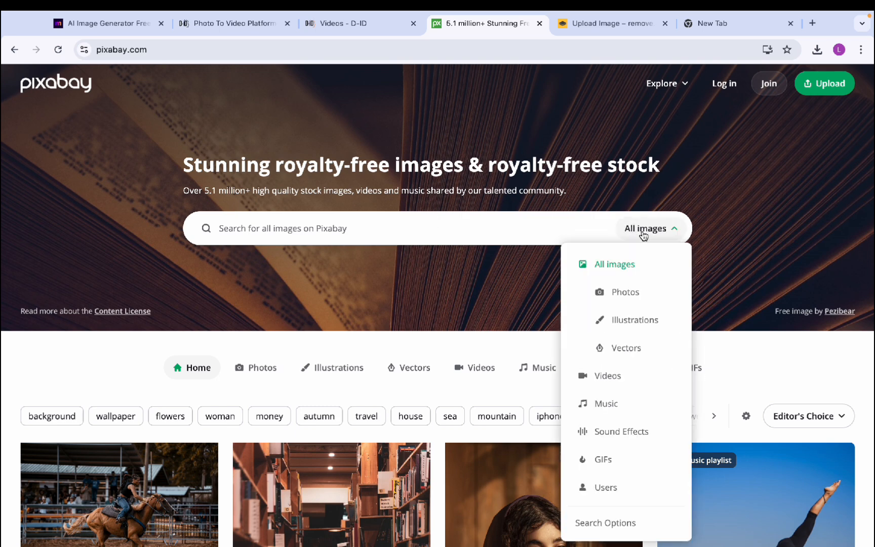
pyautogui.click(598, 377)
pyautogui.click(283, 229)
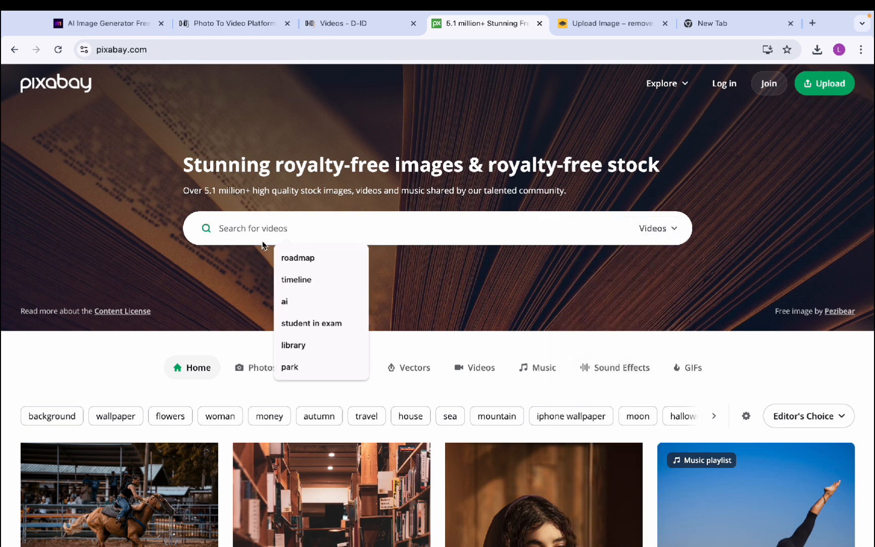
pyautogui.write('breaking n')
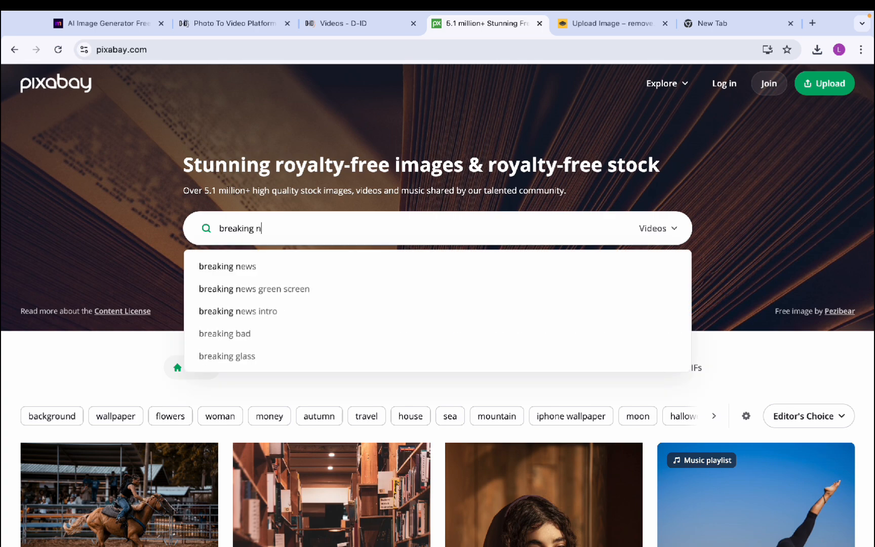
pyautogui.click(268, 268)
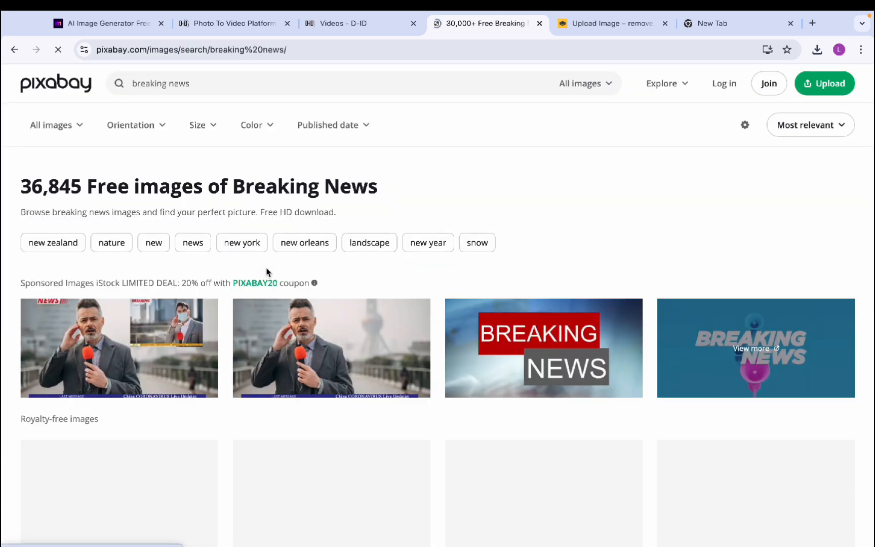
# Filter results to videos, open the green-screen breaking news clip, and download it at 960×540
pyautogui.click(600, 84)
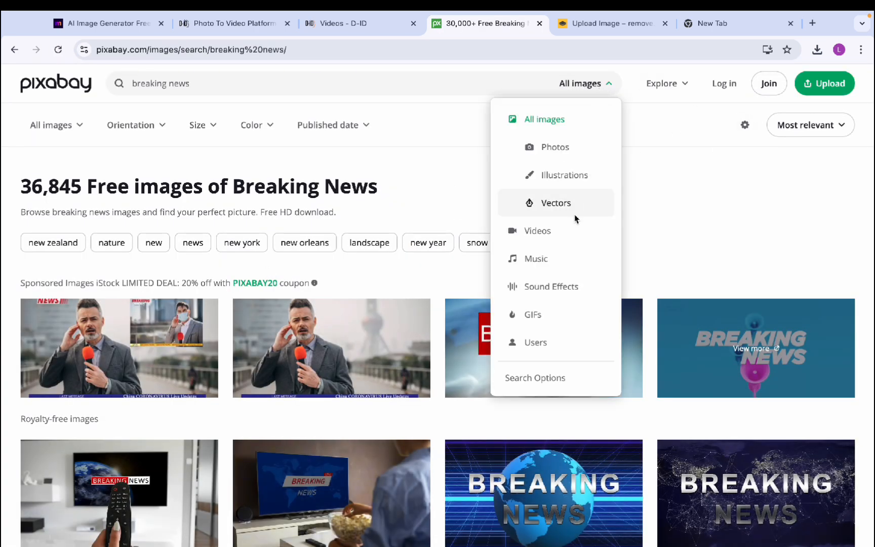
pyautogui.click(558, 232)
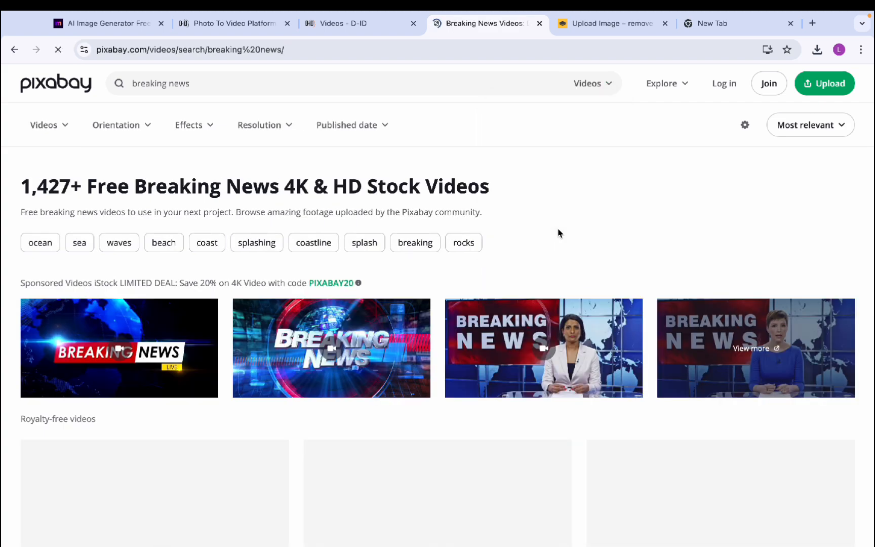
pyautogui.scroll(-5, 310, 450)
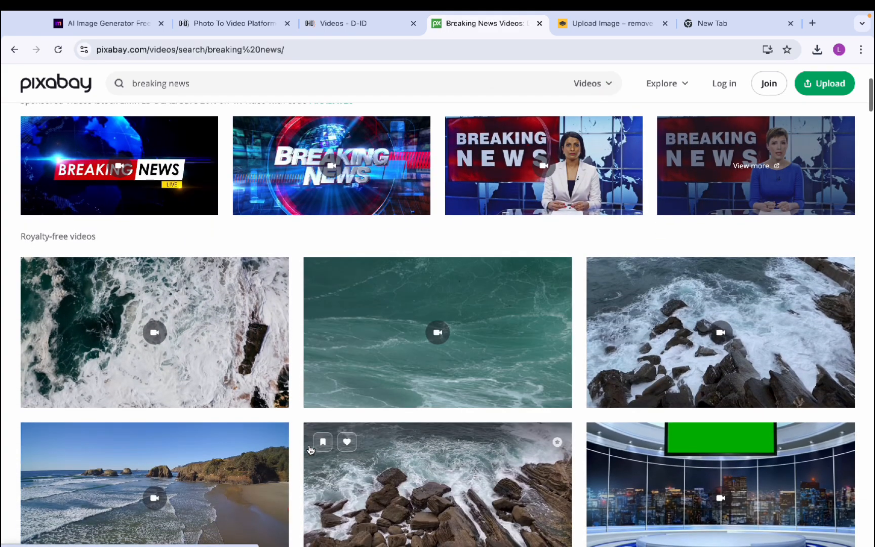
pyautogui.scroll(-7, 311, 449)
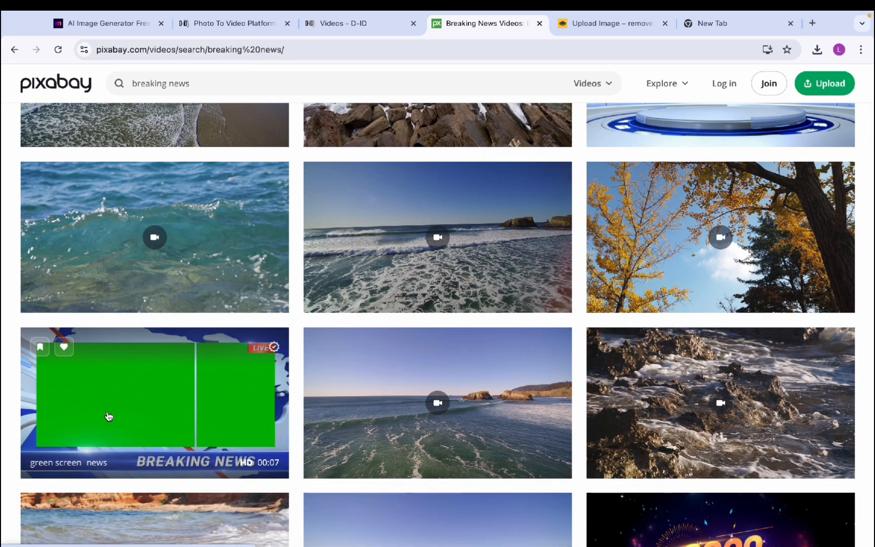
pyautogui.scroll(-8, 95, 425)
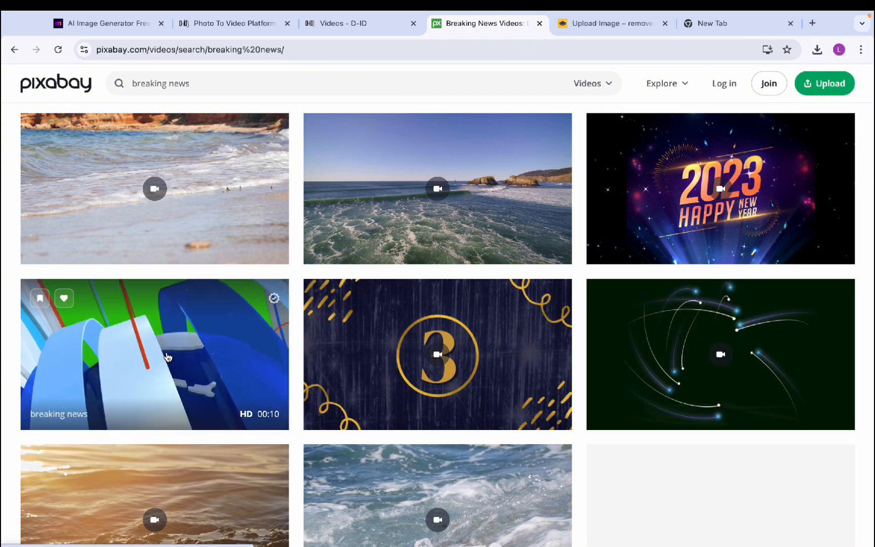
pyautogui.click(180, 362)
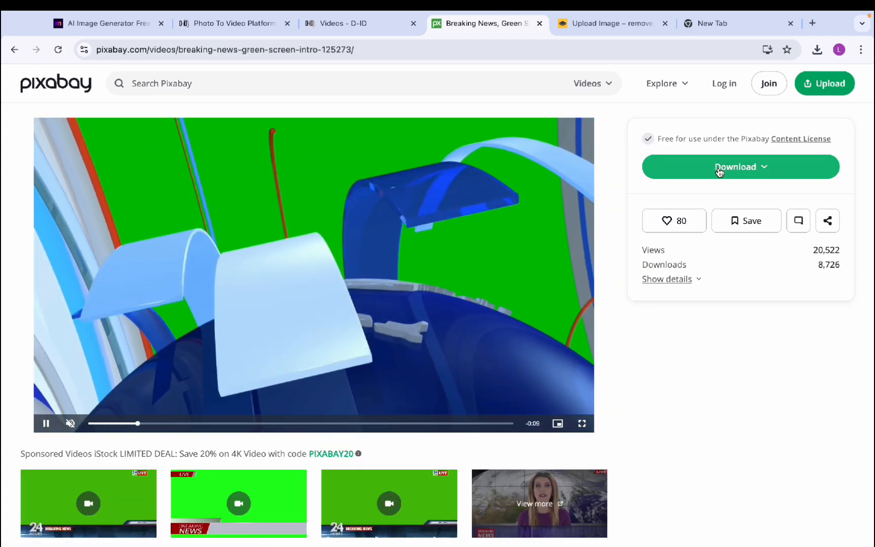
pyautogui.click(718, 171)
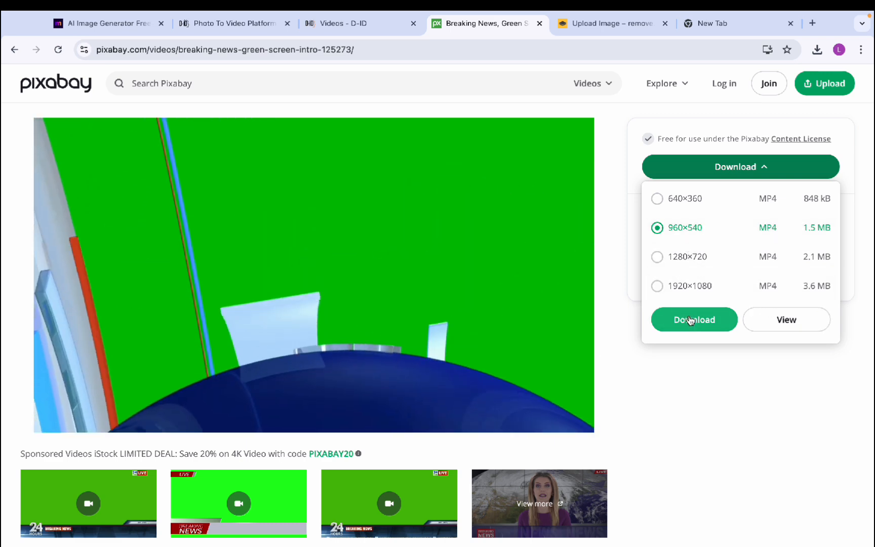
pyautogui.click(691, 319)
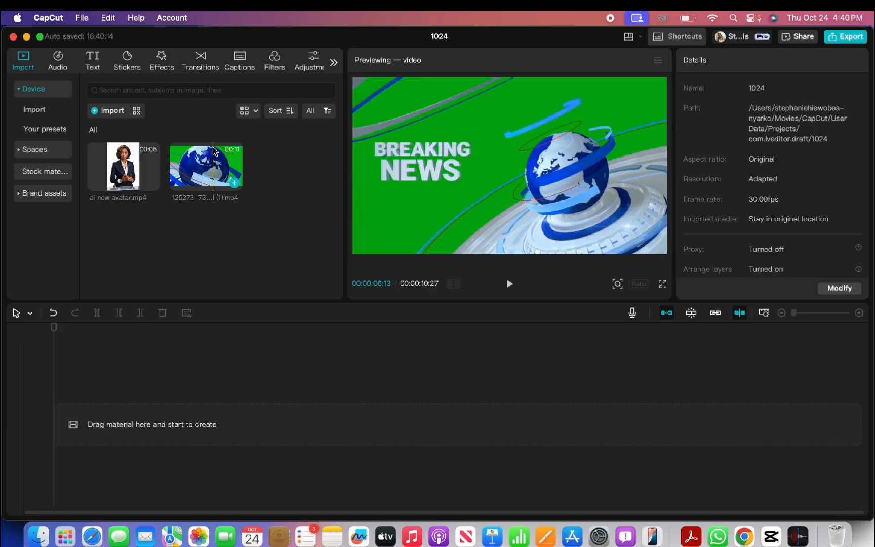
# Place the globe studio clip on the main track and layer ai new avatar.mp4 above it
pyautogui.moveTo(213, 152); pyautogui.dragTo(98, 426)
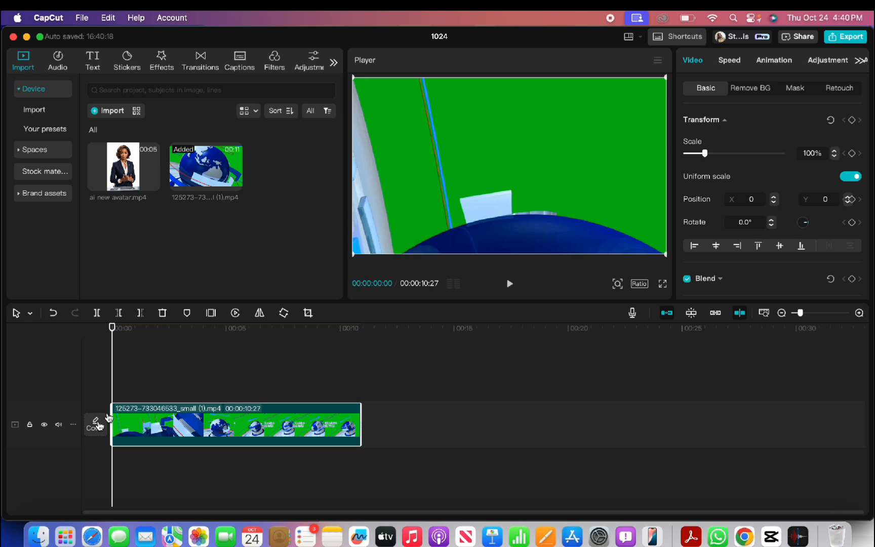
pyautogui.click(772, 89)
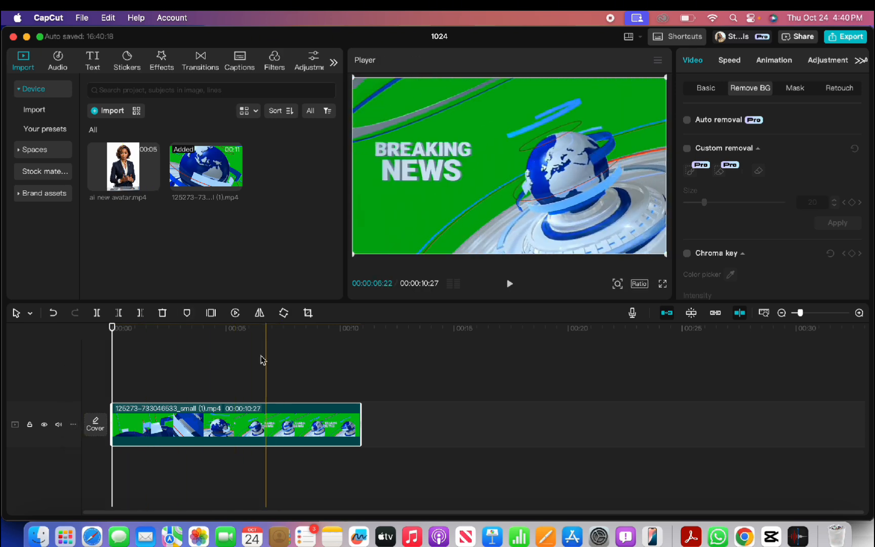
pyautogui.click(121, 172)
pyautogui.moveTo(114, 215); pyautogui.dragTo(170, 385)
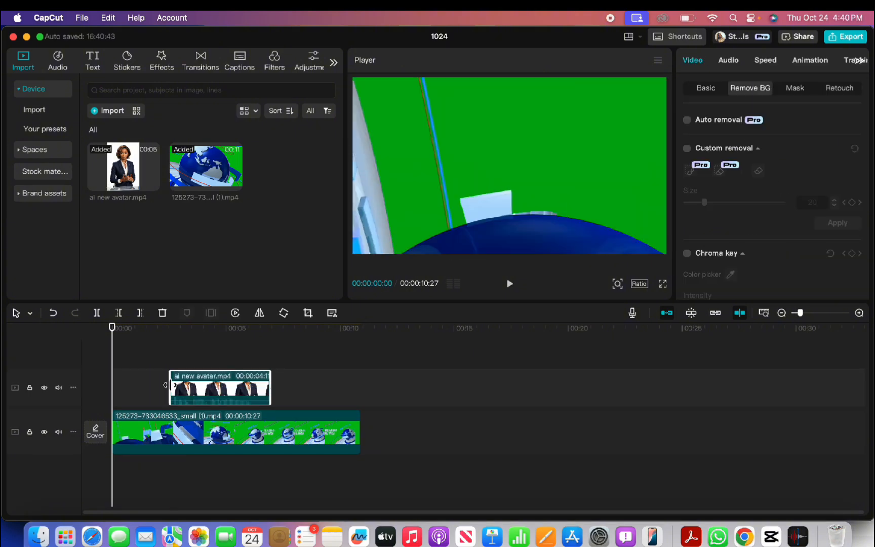
# Shift the avatar to the frame's right edge, apply Auto removal to its background, then lower it
pyautogui.click(171, 330)
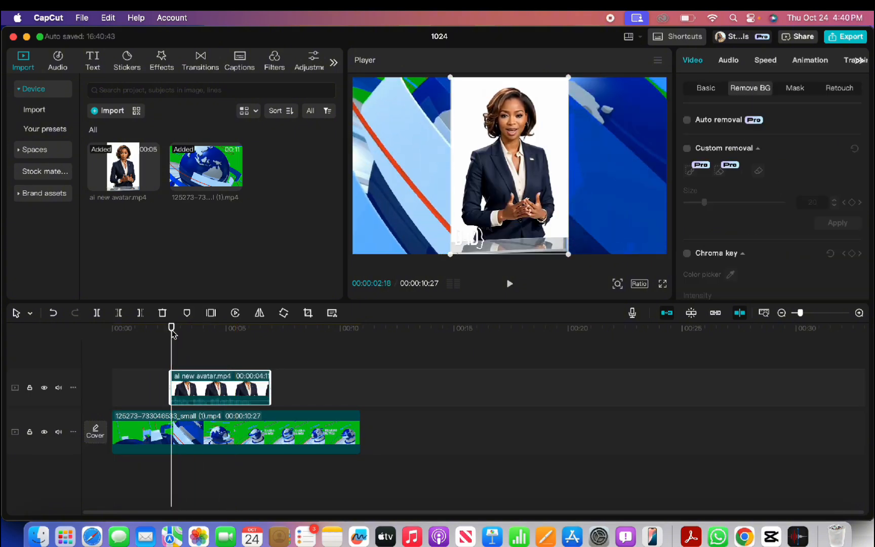
pyautogui.moveTo(172, 334); pyautogui.dragTo(202, 334)
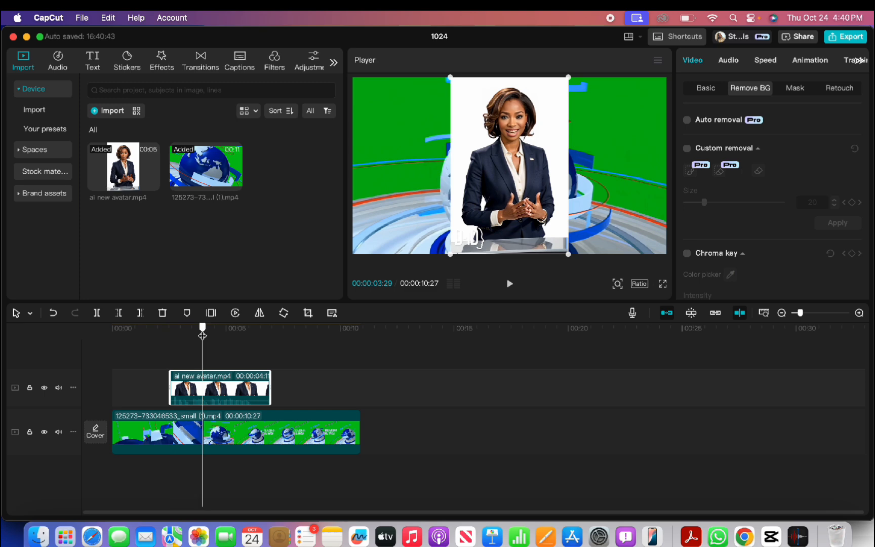
pyautogui.moveTo(534, 185); pyautogui.dragTo(614, 187)
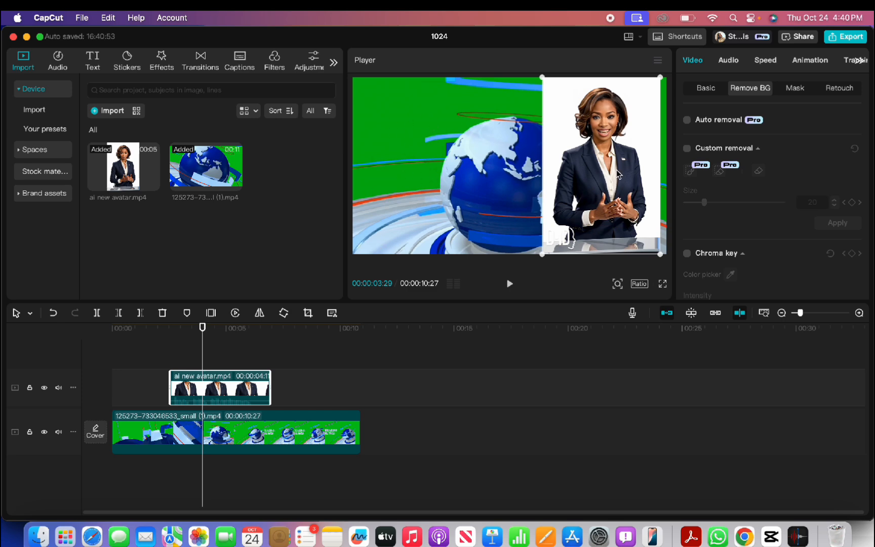
pyautogui.moveTo(619, 175); pyautogui.dragTo(628, 171)
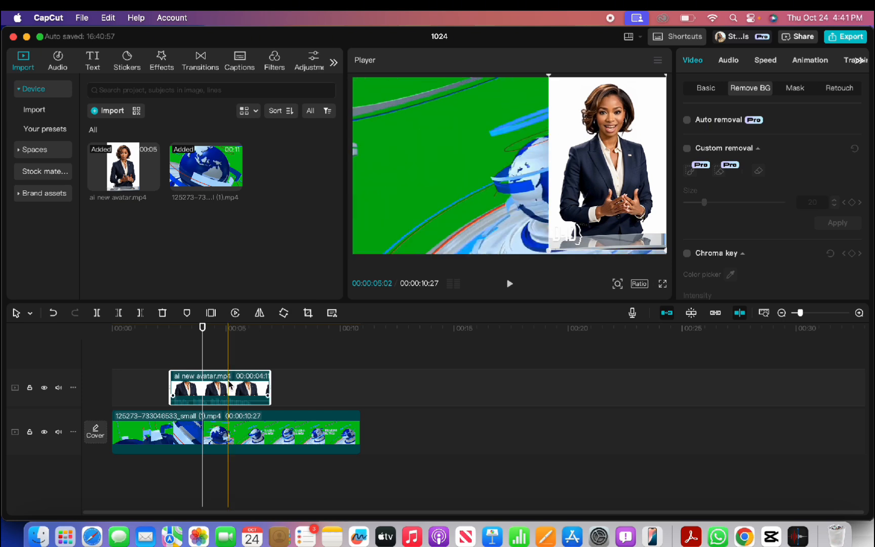
pyautogui.click(687, 120)
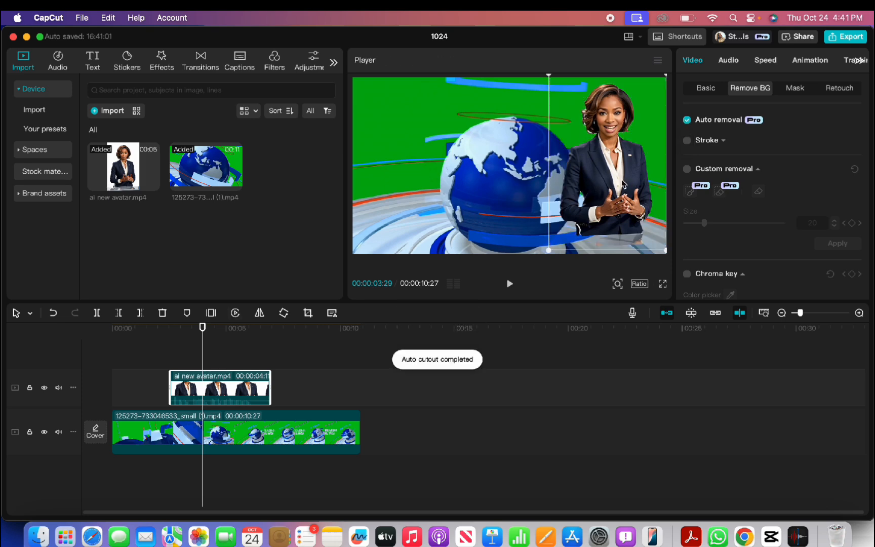
pyautogui.moveTo(617, 200)
pyautogui.mouseDown()
pyautogui.moveTo(614, 222)
pyautogui.moveTo(621, 206)
pyautogui.mouseUp()
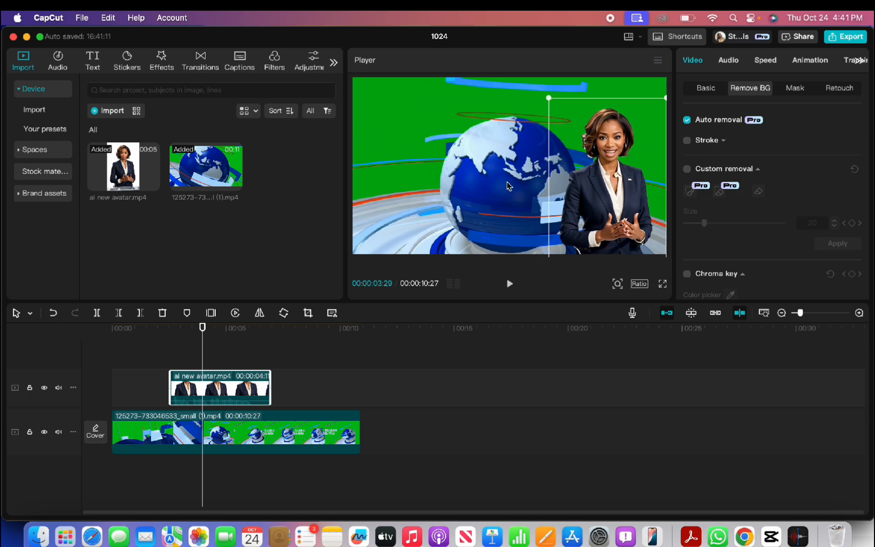
pyautogui.click(118, 348)
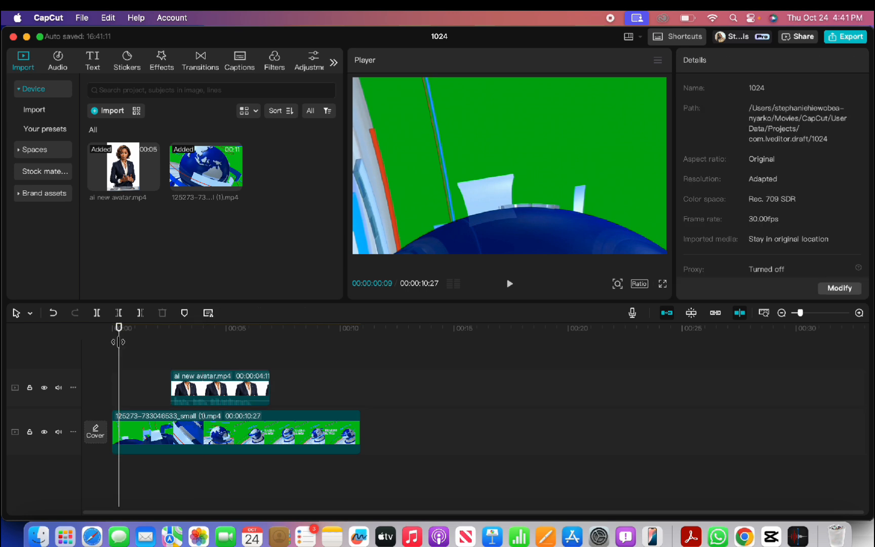
# Search the music library for breaking news background music and add the first track under the clips
pyautogui.click(57, 65)
pyautogui.click(124, 88)
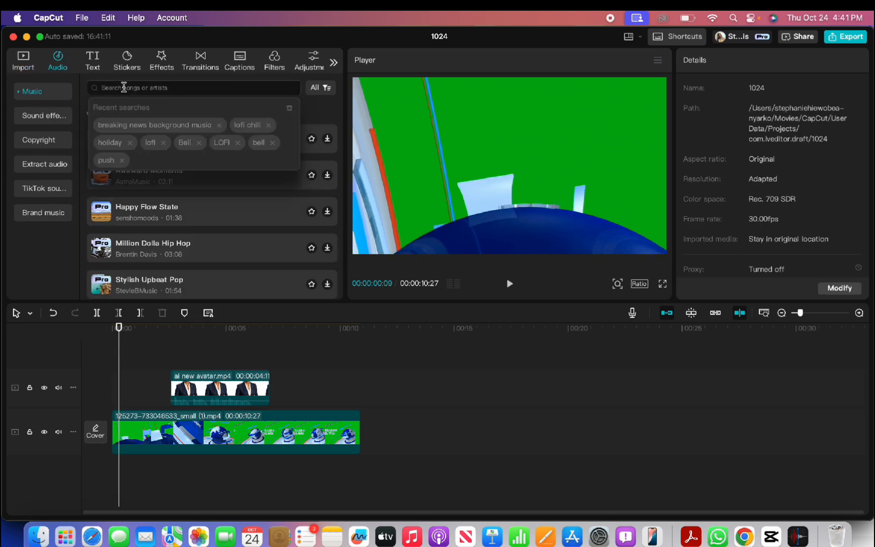
pyautogui.click(144, 121)
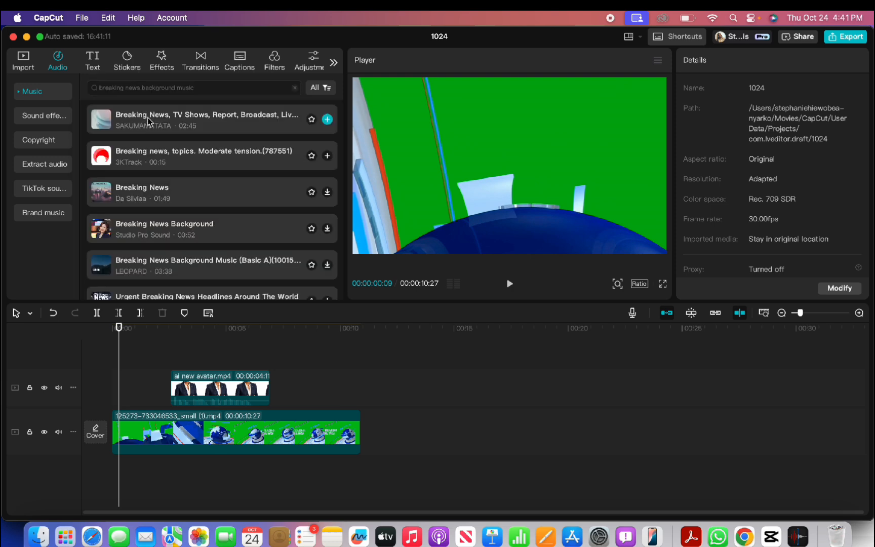
pyautogui.click(148, 117)
pyautogui.moveTo(147, 117); pyautogui.dragTo(109, 471)
pyautogui.moveTo(119, 405); pyautogui.dragTo(106, 400)
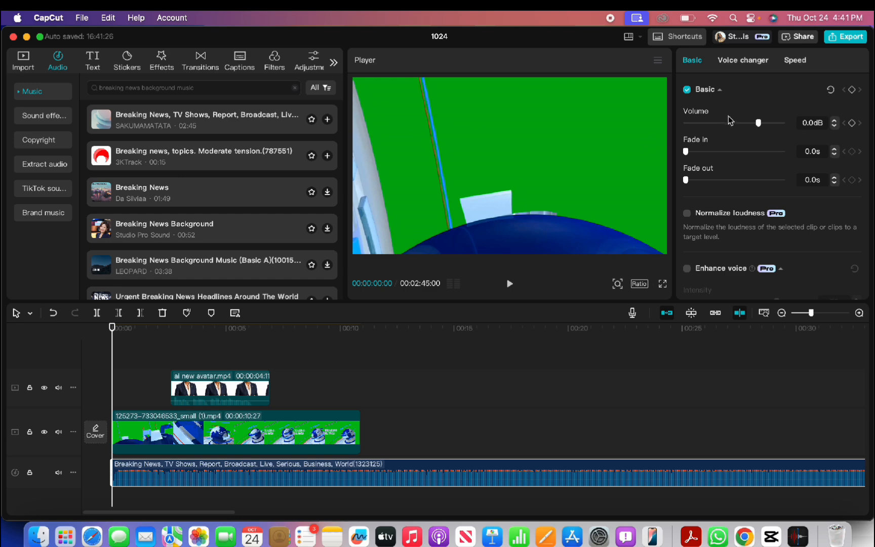
# Lower the music track's volume to -23.4dB
pyautogui.click(729, 123)
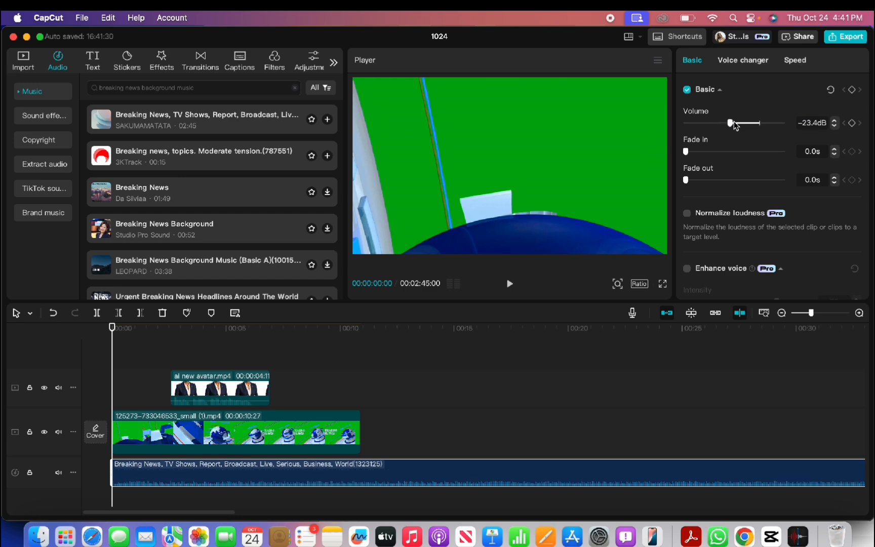
pyautogui.click(361, 405)
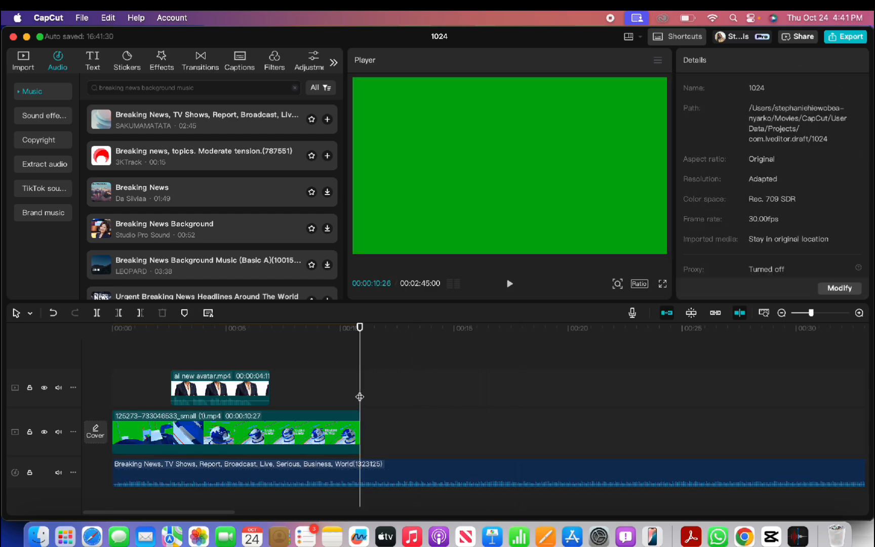
pyautogui.click(363, 475)
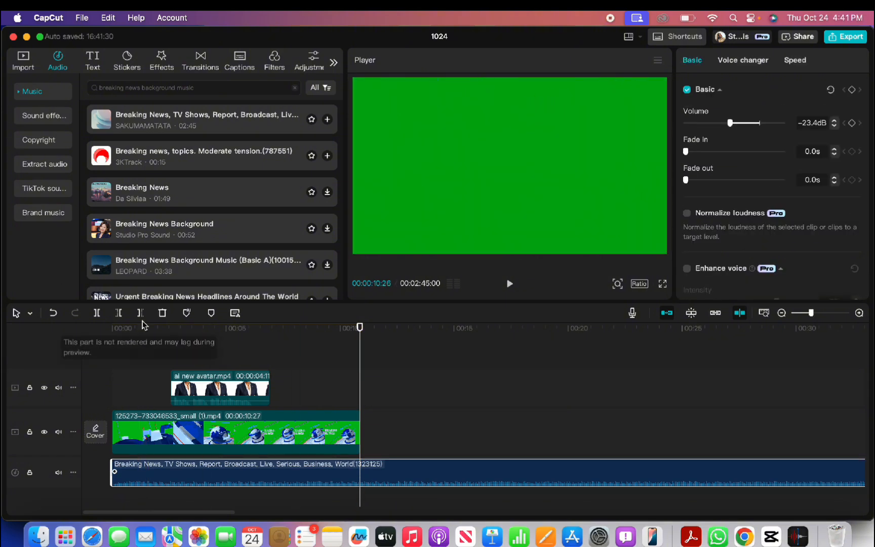
# Cut the music off at 10:27 and raise the avatar clip's volume to 20.0dB
pyautogui.click(141, 312)
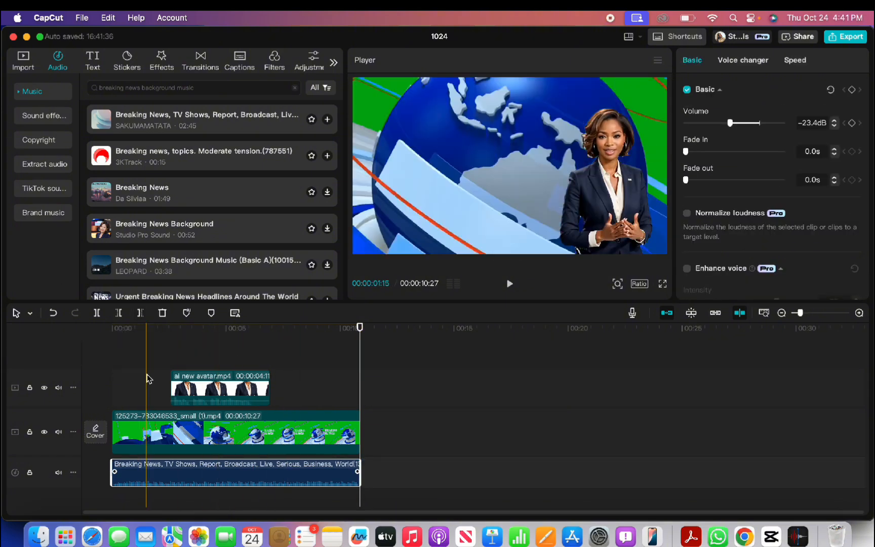
pyautogui.click(154, 355)
pyautogui.click(222, 386)
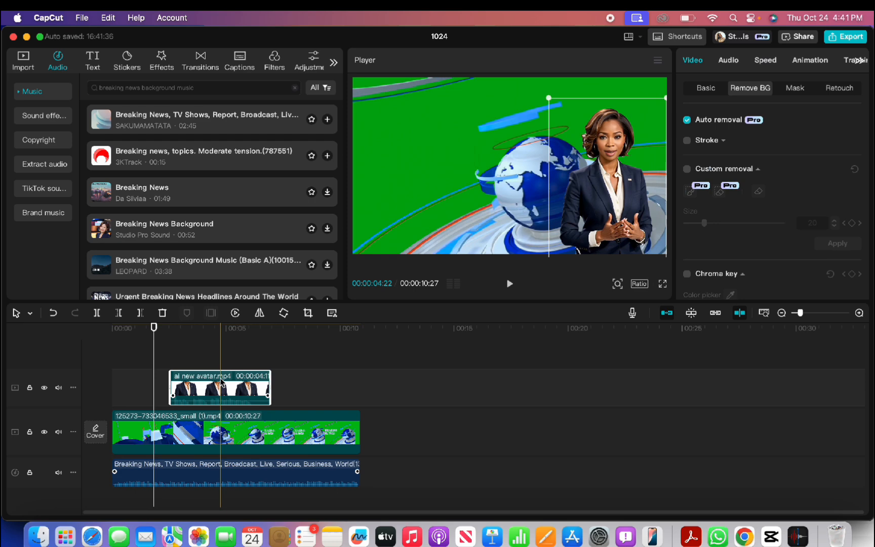
pyautogui.click(728, 60)
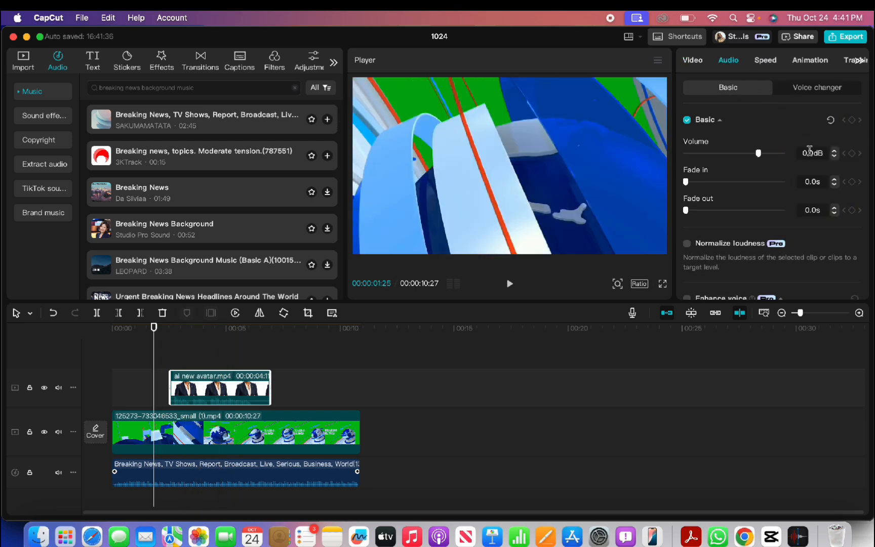
pyautogui.click(783, 153)
# Play the finished composite from the start, then stop playback
pyautogui.click(110, 351)
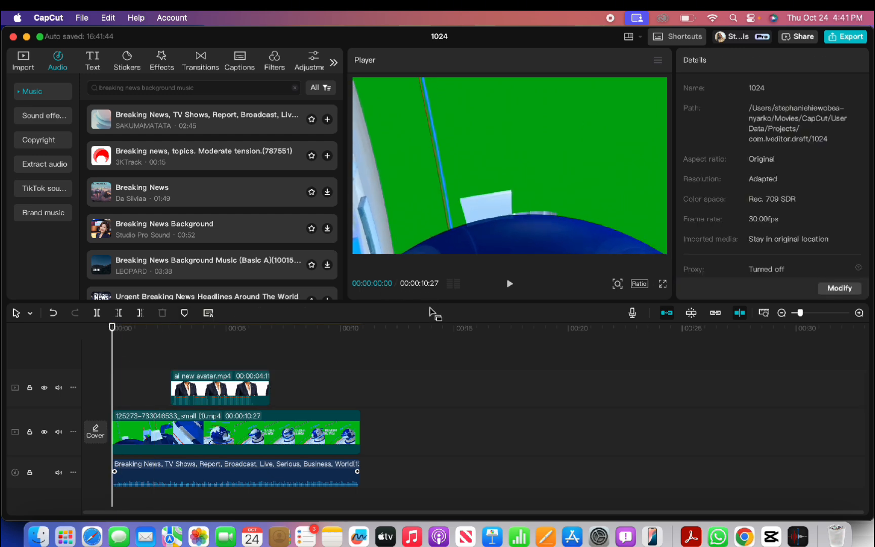
pyautogui.click(509, 283)
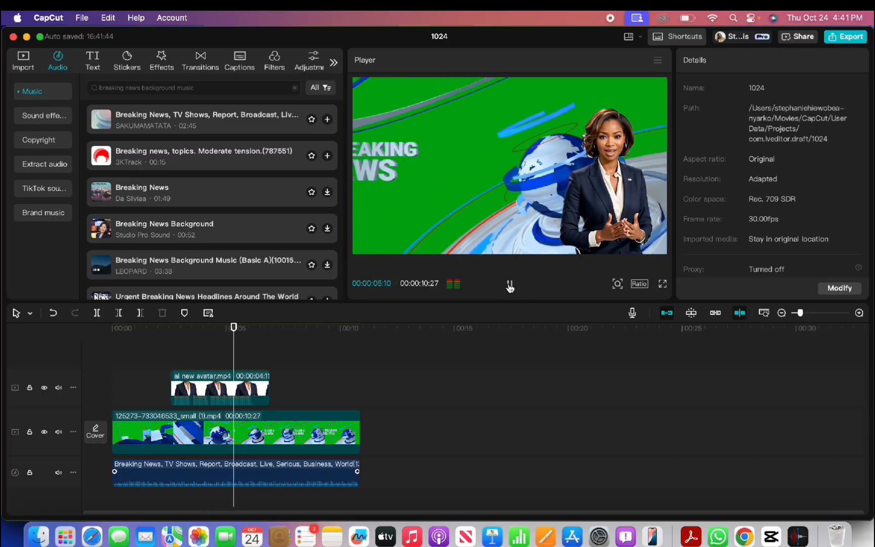
pyautogui.click(510, 285)
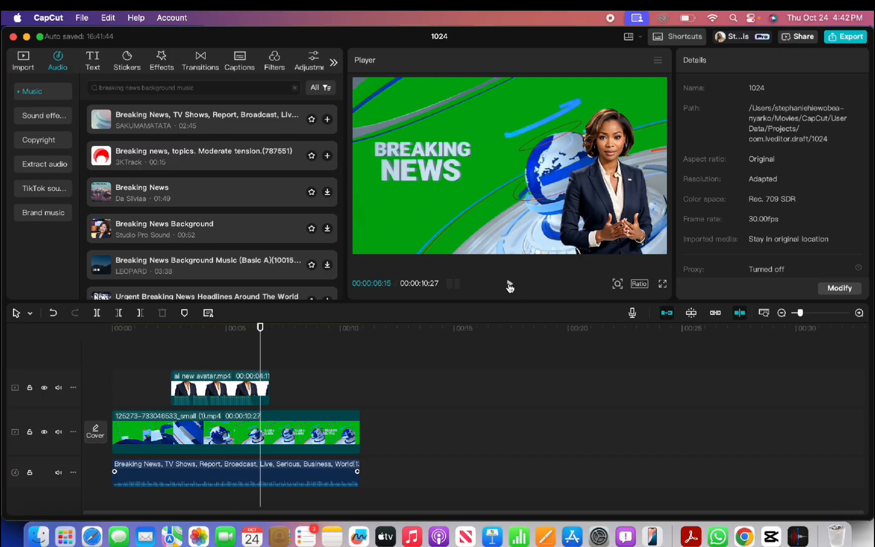